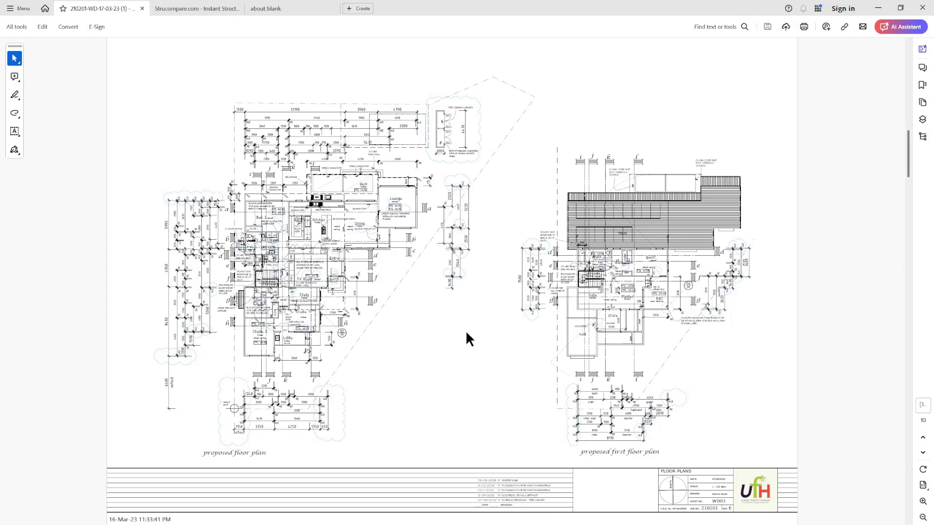
Scroll the drawing set from the site/roof plan back to the WD03 floor plans.
scroll(449, 346, up, 2)
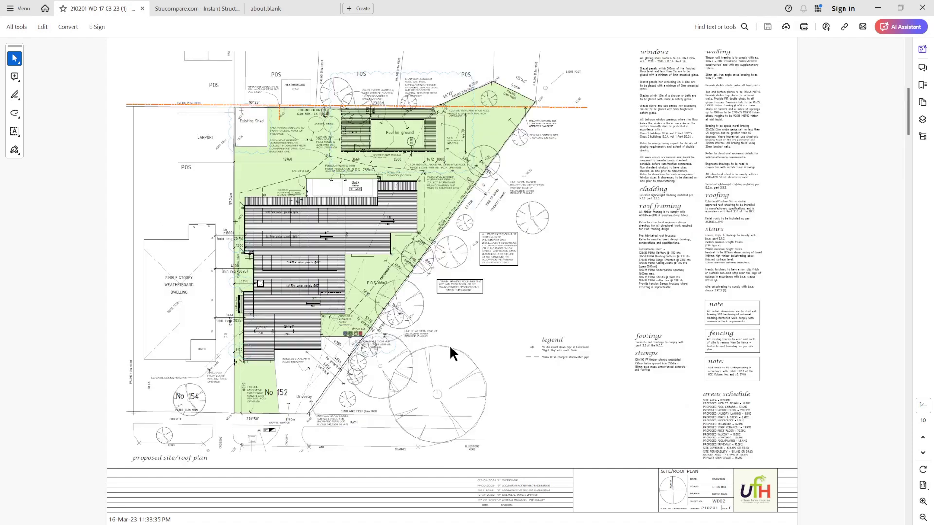
scroll(449, 346, up, 2)
scroll(449, 345, down, 2)
scroll(450, 346, down, 2)
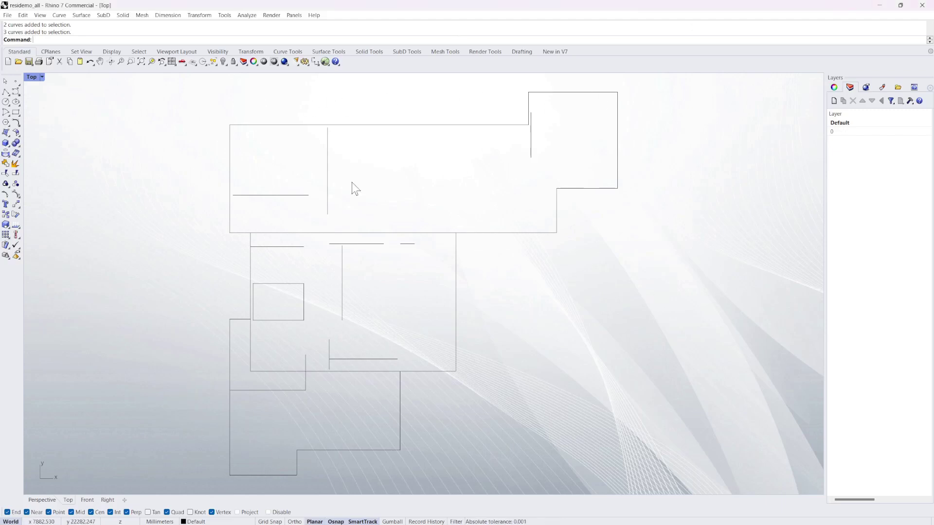
Crossing-select two traced outline curves in the Top viewport, deselect them, and return to StruCompare.
drag(362, 216, 275, 183)
click(382, 173)
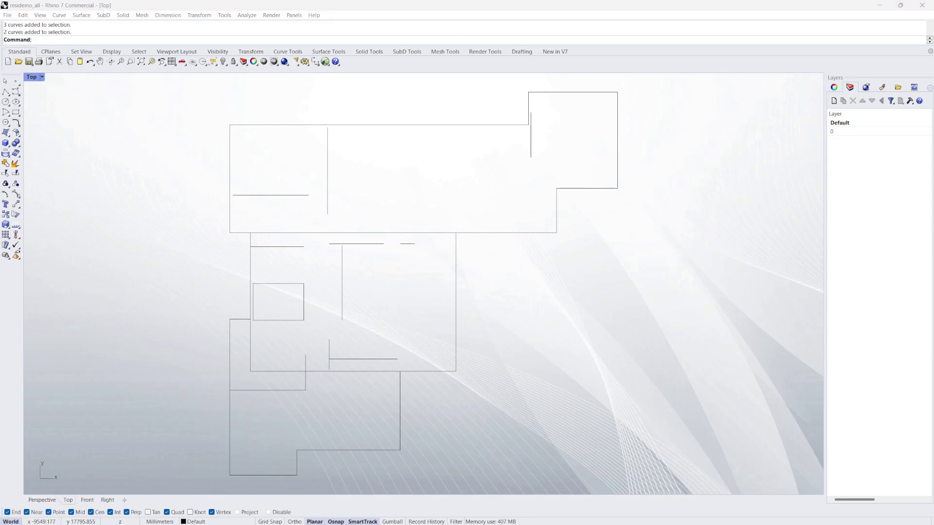
key(alt+Tab)
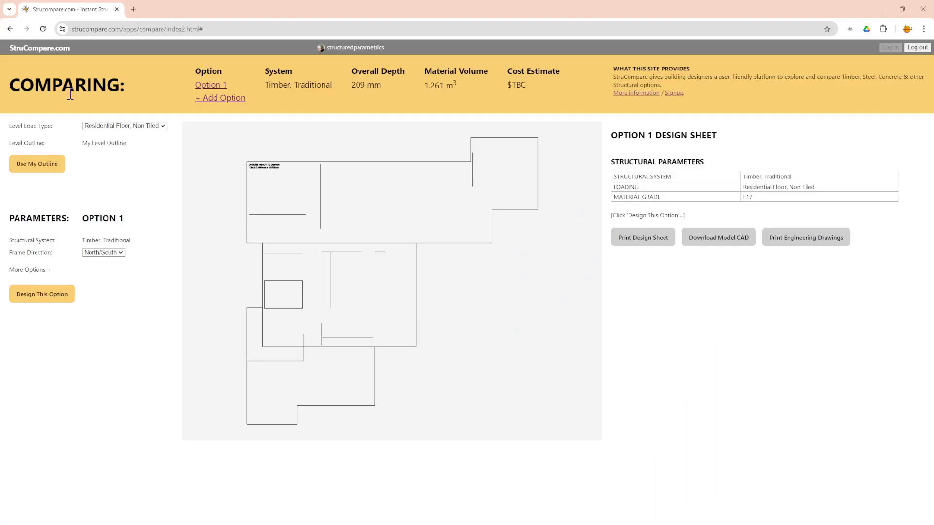
Run Design This Option so Option 1 is designed at 309 mm depth and 10.643 m³.
click(30, 309)
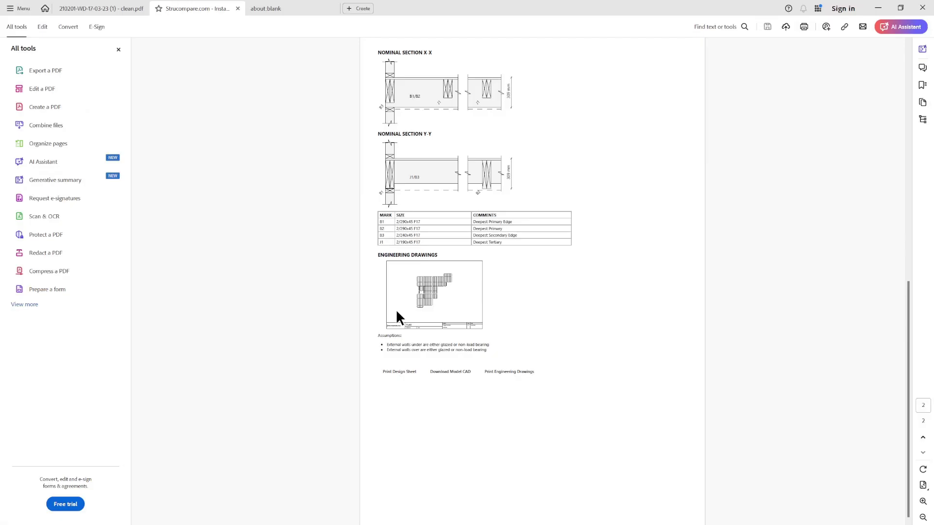
Review the Option 1 design sheet and PLAN drawing, then orbit the framing model into perspective.
scroll(611, 377, up, 8)
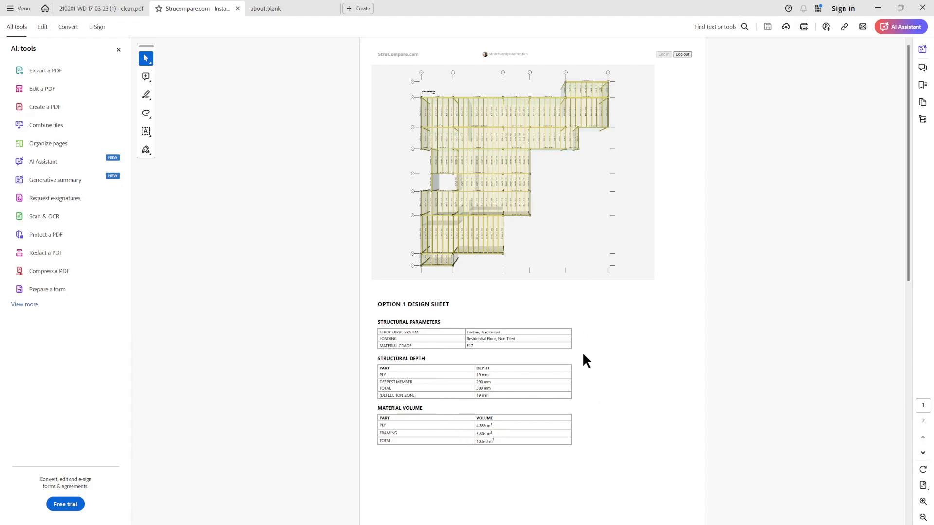
scroll(584, 355, down, 5)
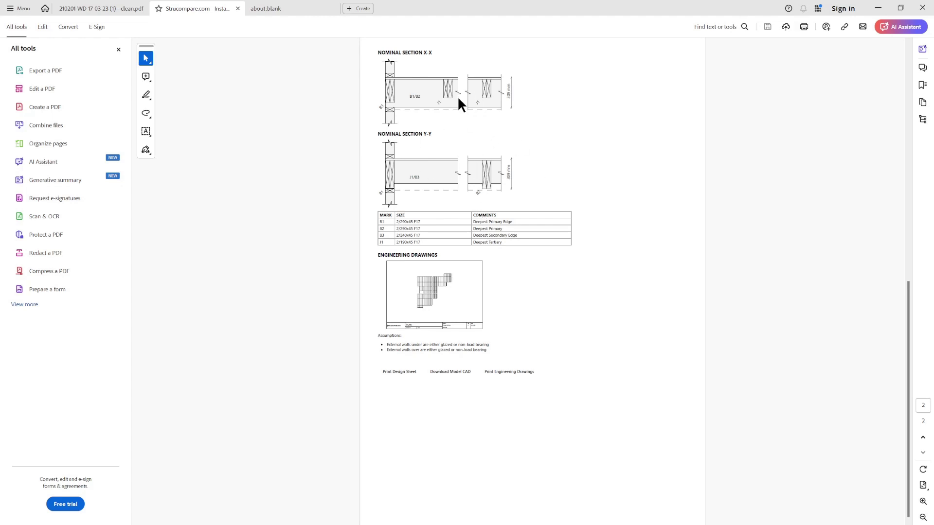
click(287, 10)
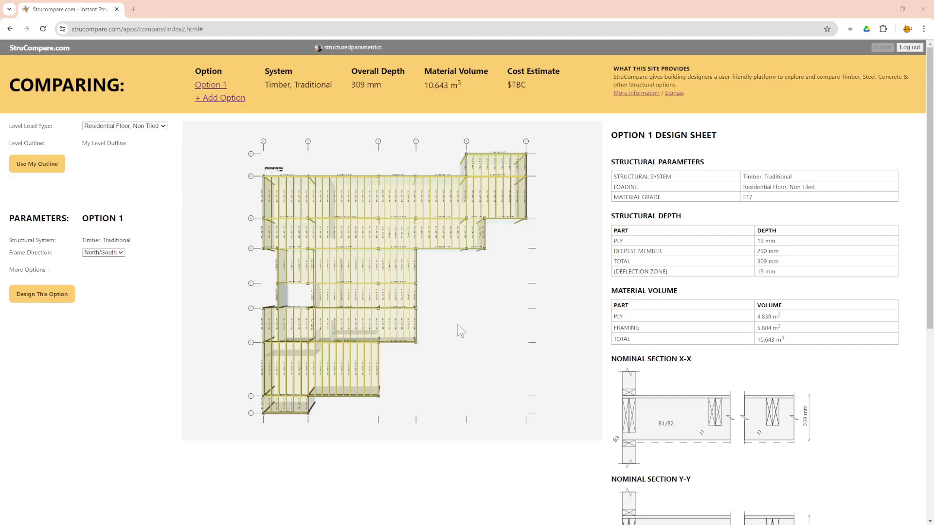
drag(460, 331, 356, 269)
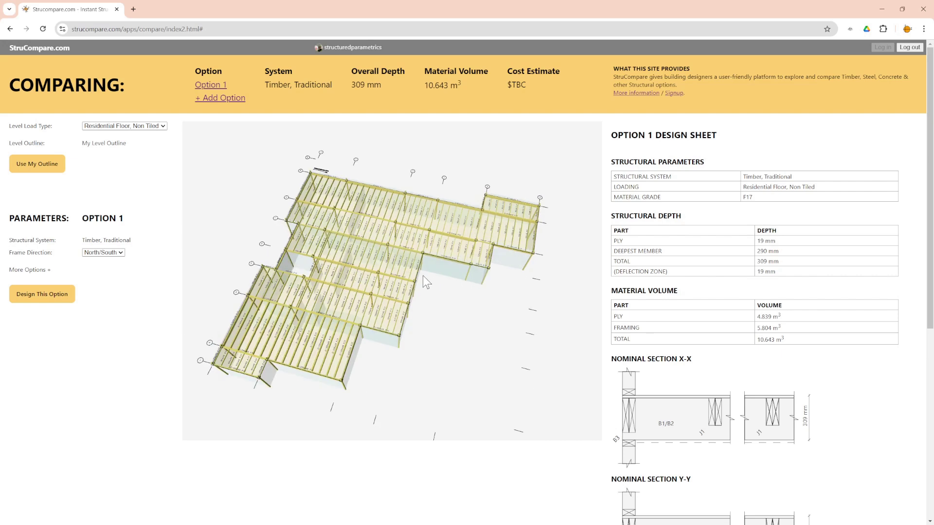
Orbit the timber framing model between plan view and oblique perspectives to inspect it.
drag(423, 276, 442, 313)
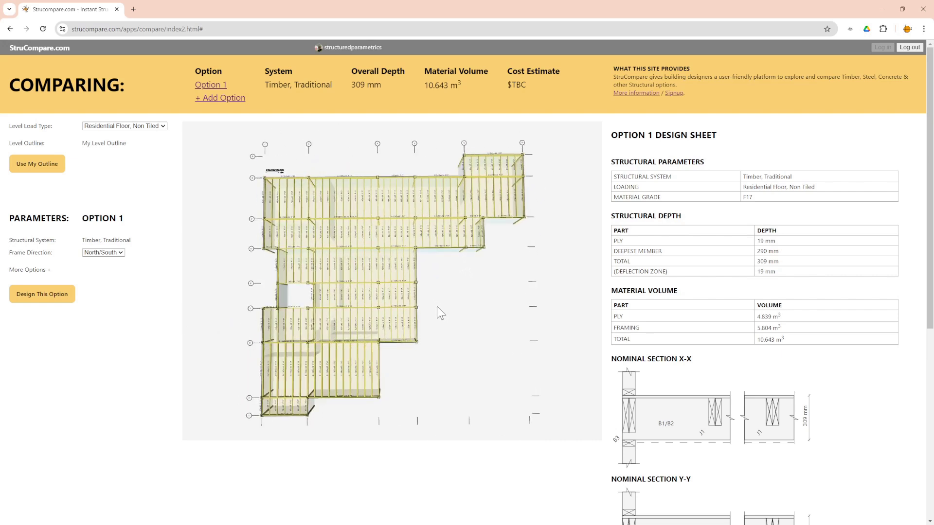
drag(428, 270, 441, 302)
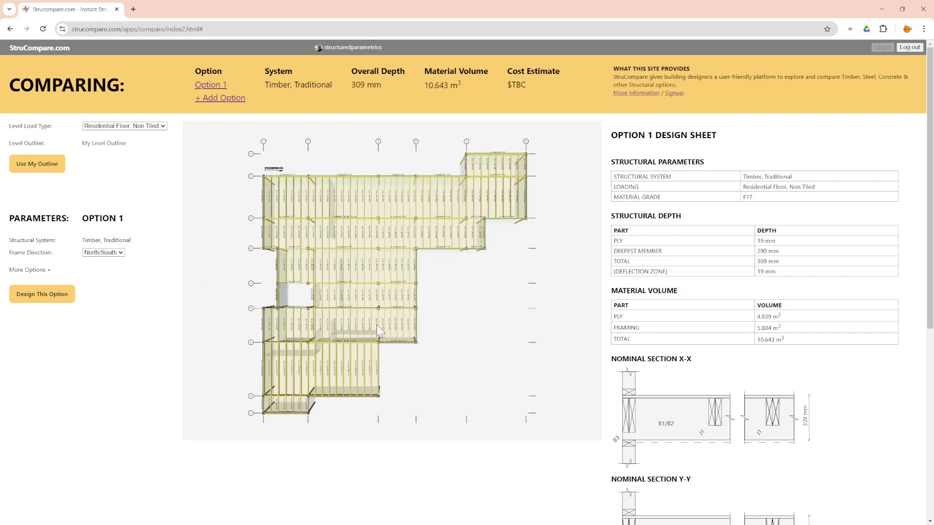
drag(447, 285, 364, 257)
drag(337, 340, 448, 302)
mouse_move(447, 307)
mouse_down()
mouse_move(446, 293)
mouse_move(443, 308)
mouse_up()
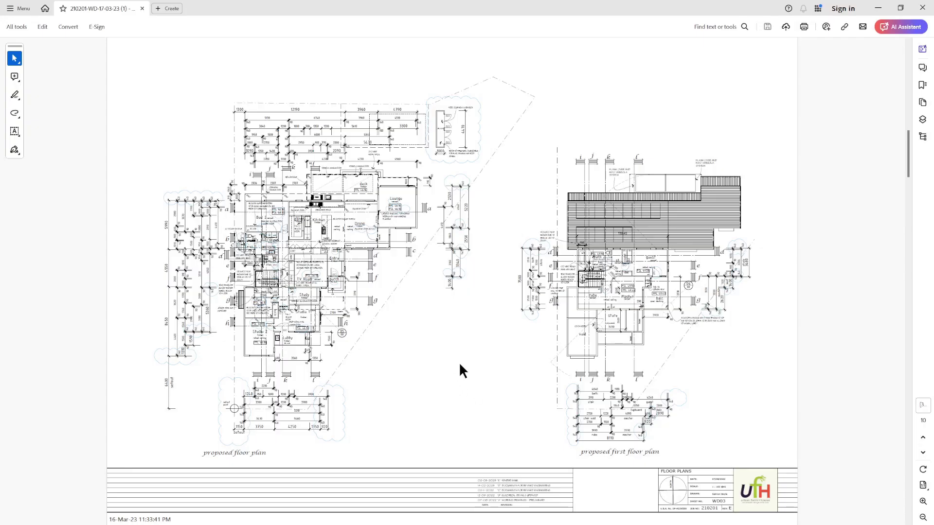
Page through the site plan, energy plan and shadow diagram sheets of the drawing set.
scroll(459, 362, up, 2)
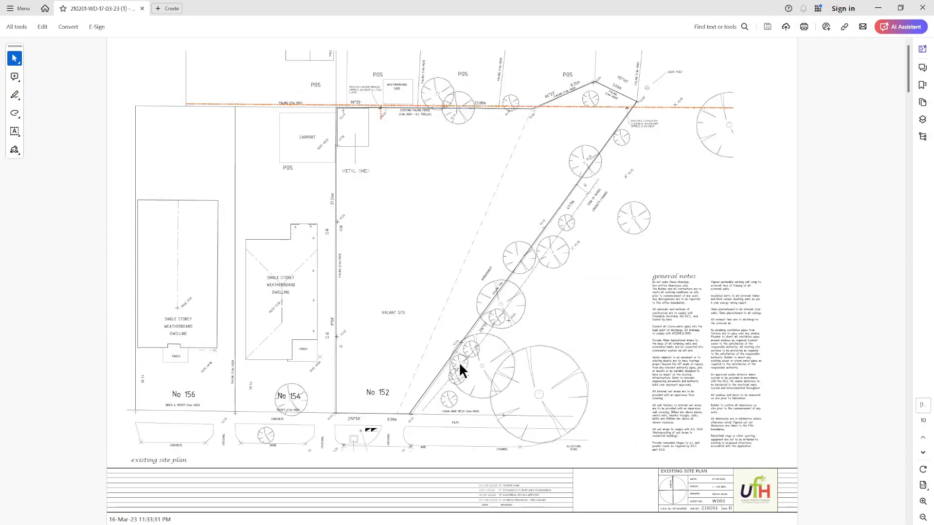
scroll(533, 358, down, 3)
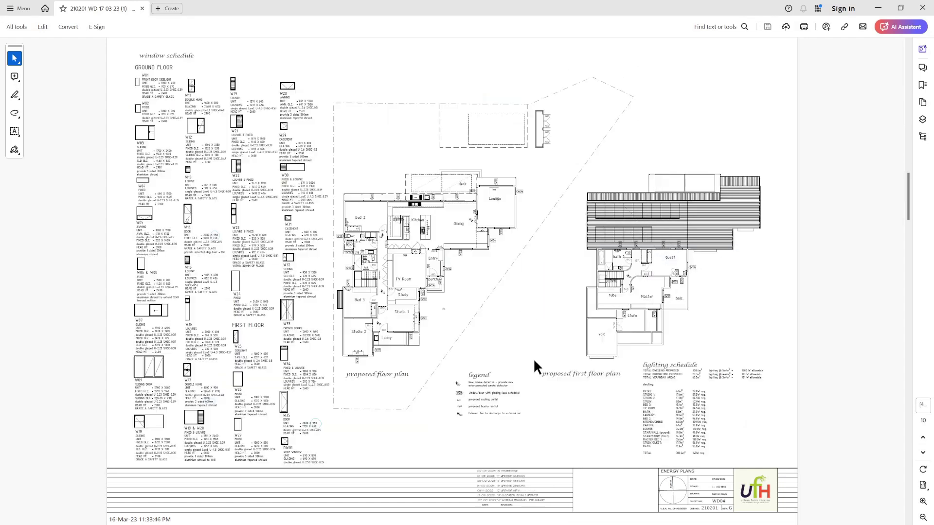
scroll(533, 359, down, 6)
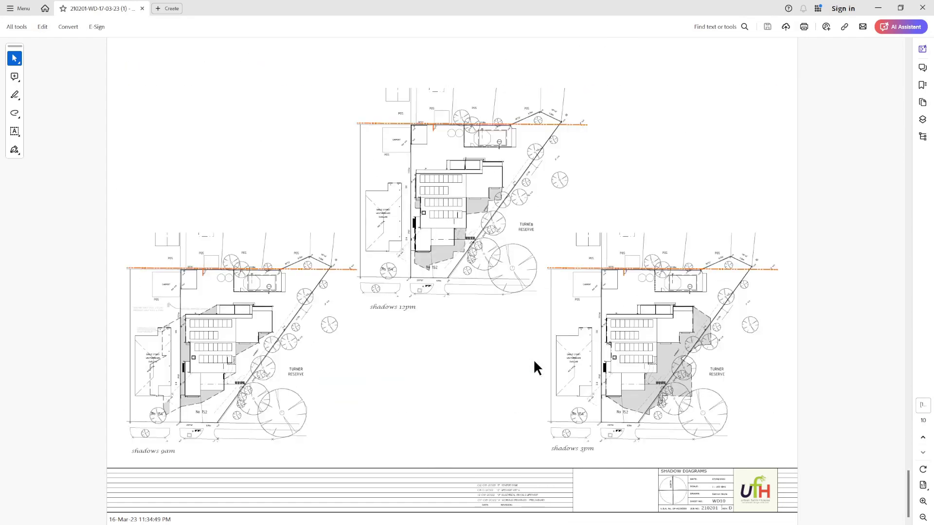
ctrl+scroll(816, 508, up, 3)
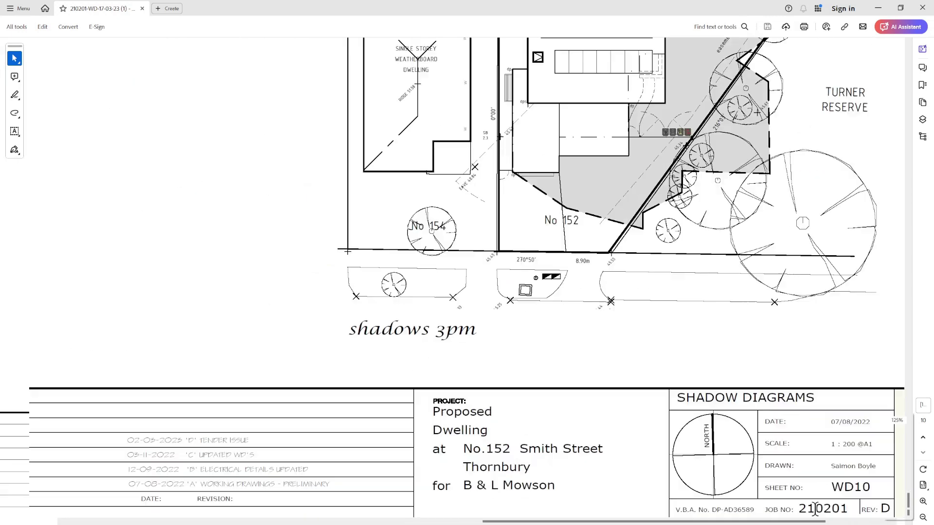
ctrl+scroll(816, 509, down, 1)
ctrl+scroll(736, 431, up, 2)
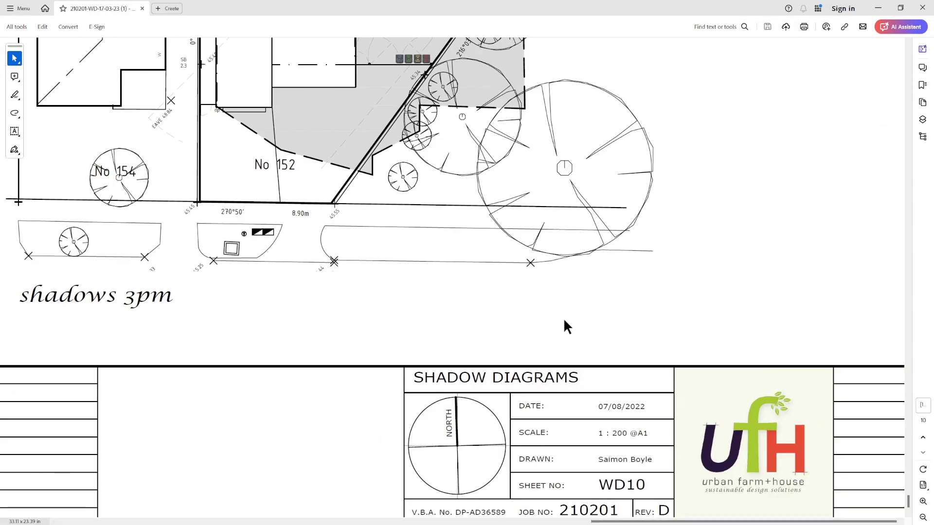
ctrl+scroll(605, 378, down, 6)
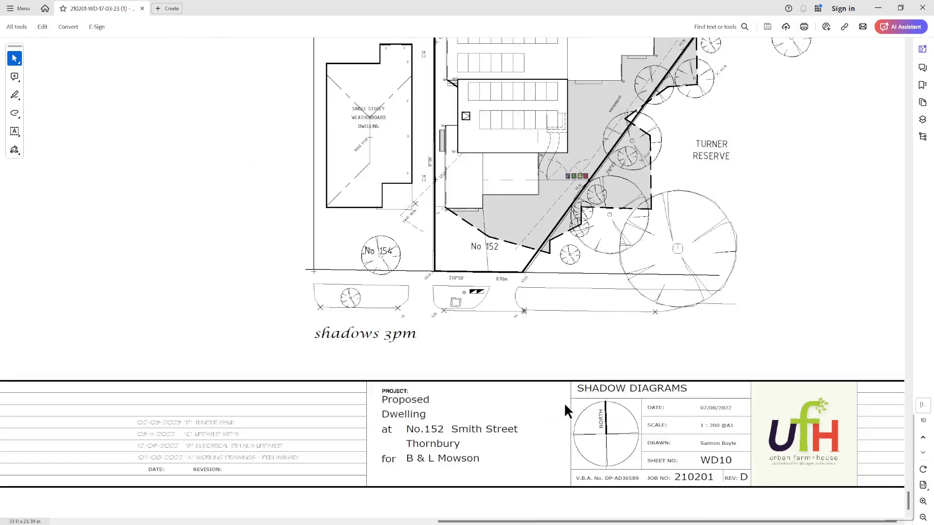
scroll(451, 372, up, 12)
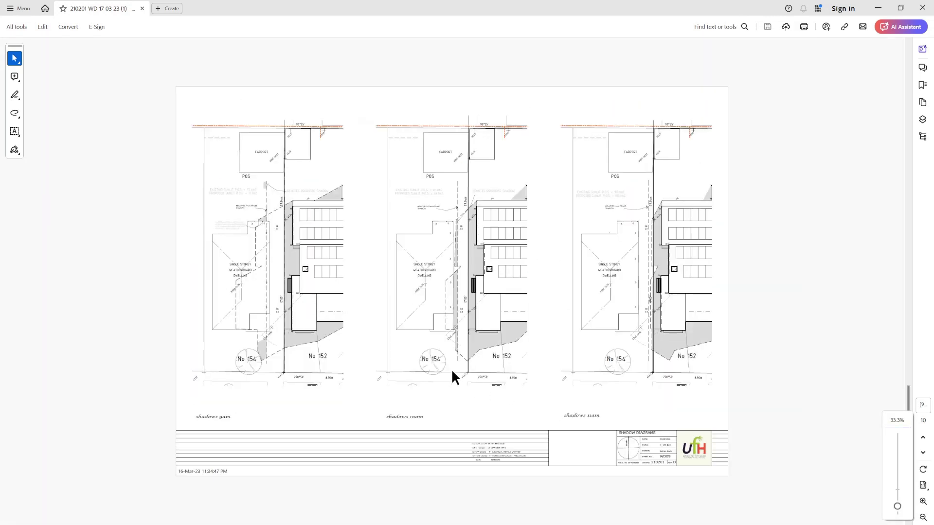
scroll(450, 369, up, 3)
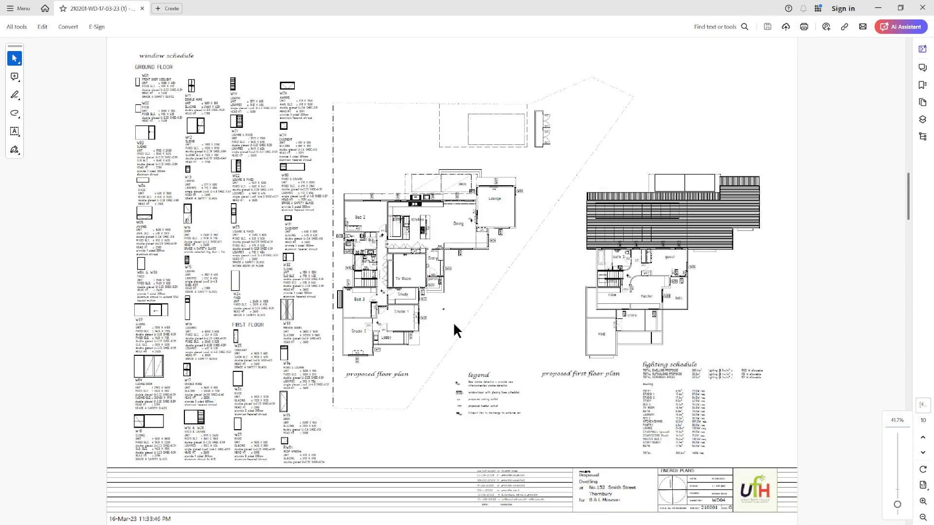
ctrl+scroll(453, 322, up, 2)
ctrl+scroll(427, 336, down, 2)
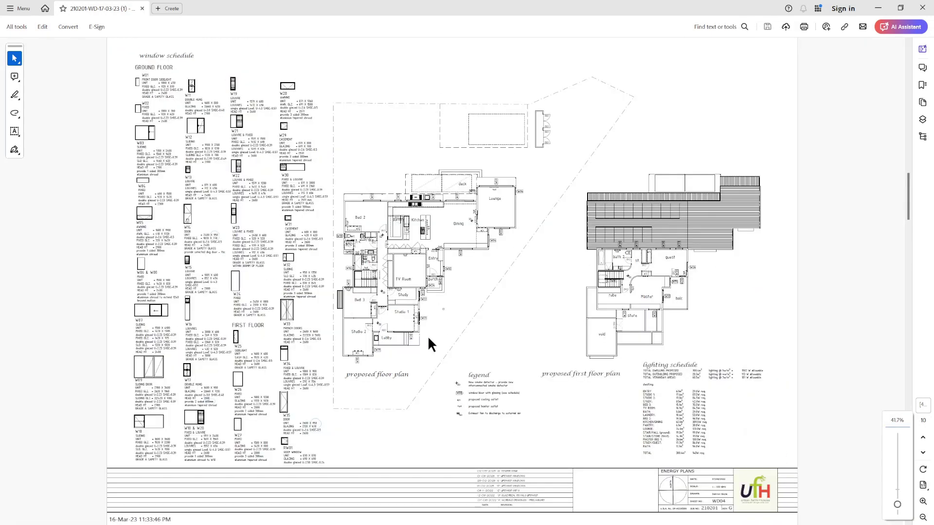
scroll(427, 336, up, 6)
scroll(428, 337, down, 3)
ctrl+scroll(428, 344, up, 2)
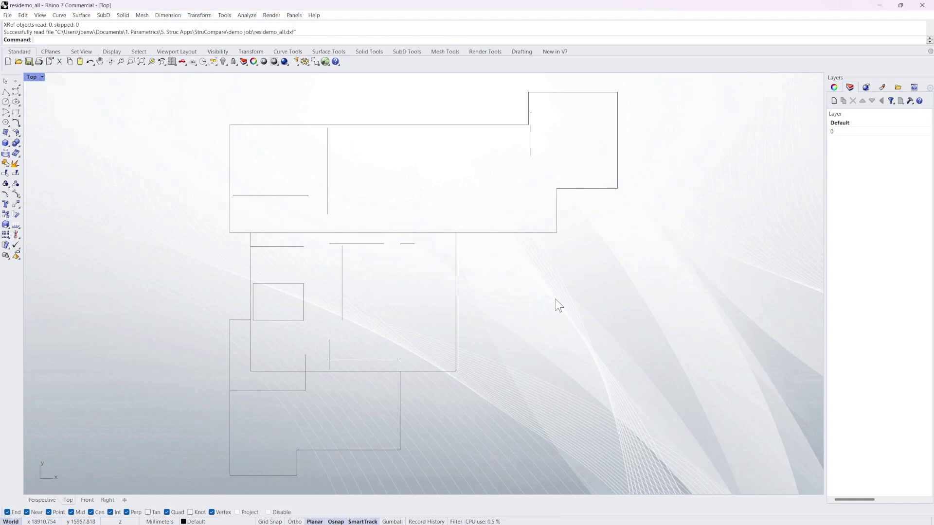
Select the outer, inner and lower-left closed outline curves in turn, then return to the floor plan PDF.
drag(492, 169, 465, 109)
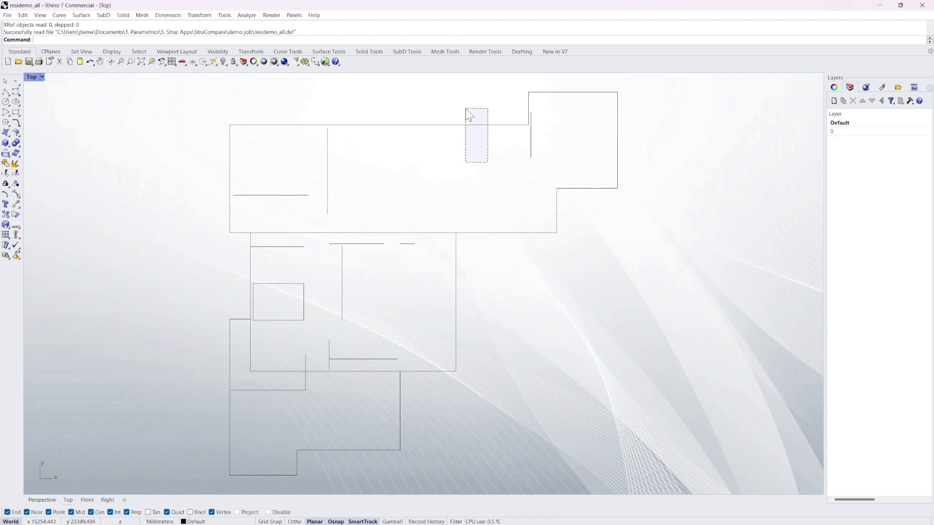
click(518, 258)
drag(513, 325, 432, 311)
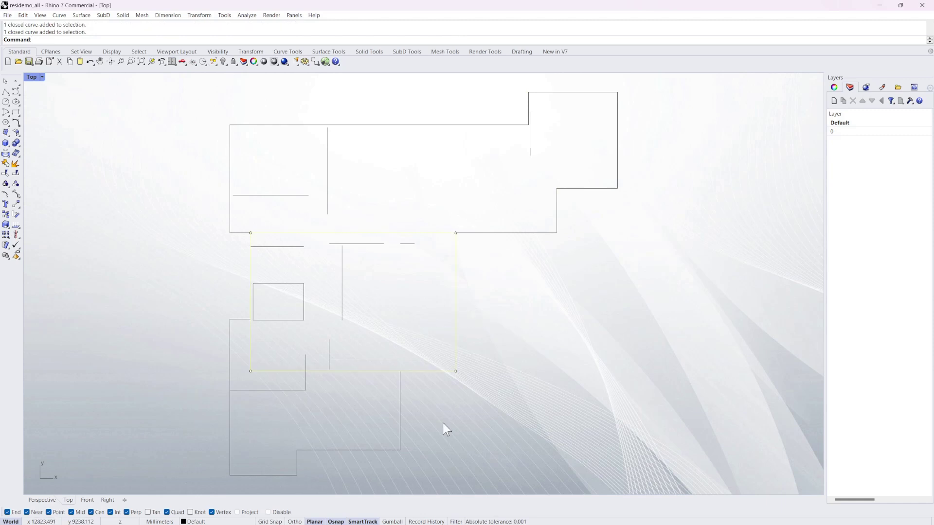
drag(444, 422, 372, 411)
click(533, 333)
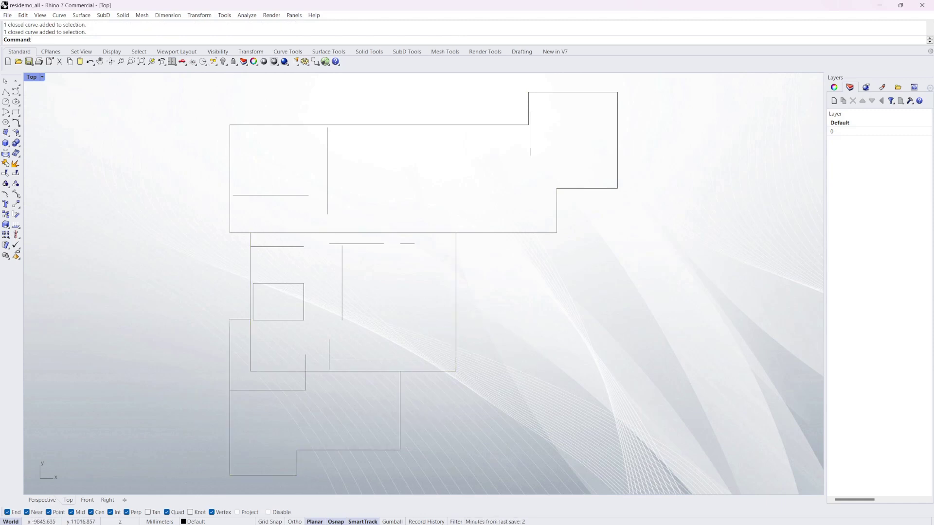
key(alt+Tab)
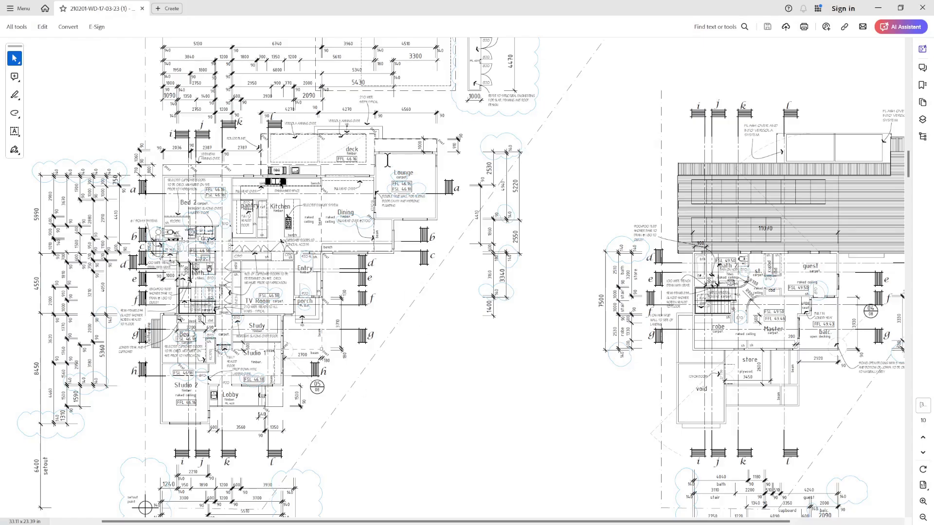
Zoom into the ground floor plan's rooms and gridlines, then go back to Rhino.
scroll(329, 232, up, 2)
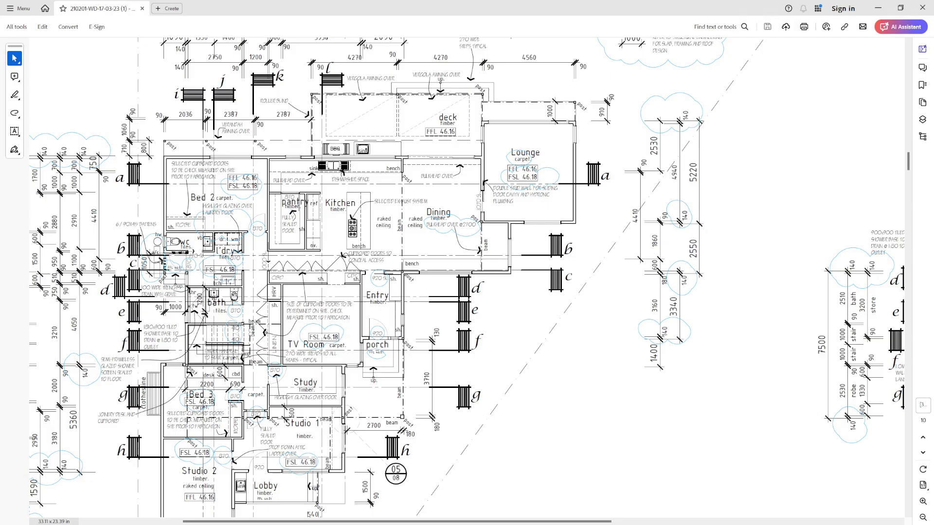
key(alt+Tab)
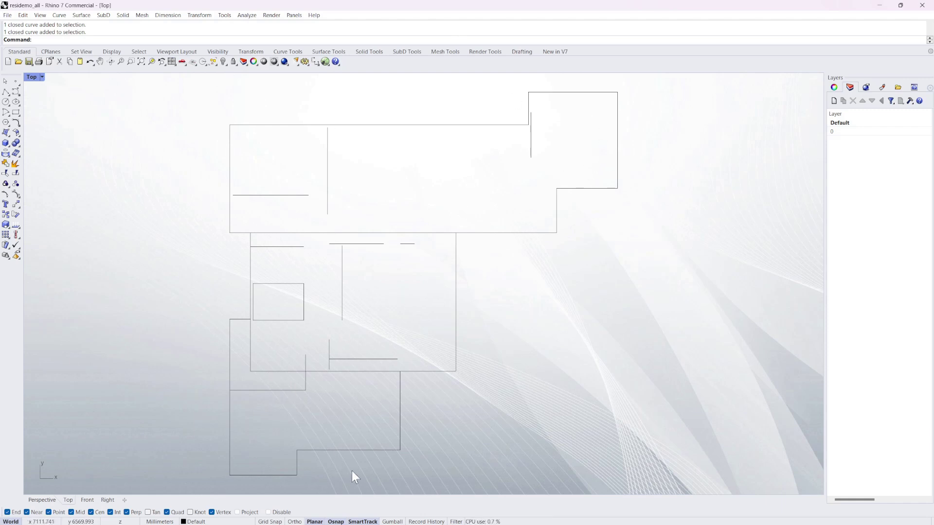
Pick individual wall lines and outline curves, then window-select every floor outline curve.
click(342, 282)
click(305, 305)
drag(293, 297, 293, 297)
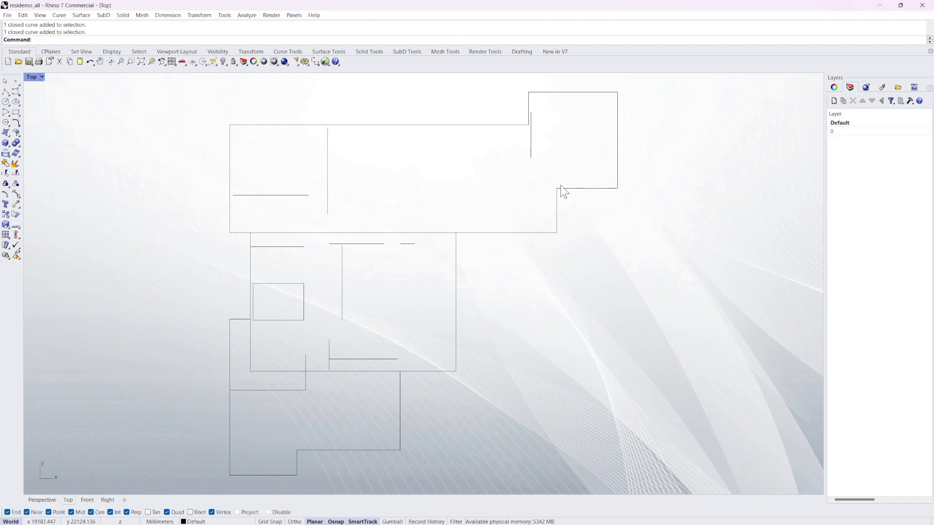
drag(367, 153, 322, 178)
click(290, 196)
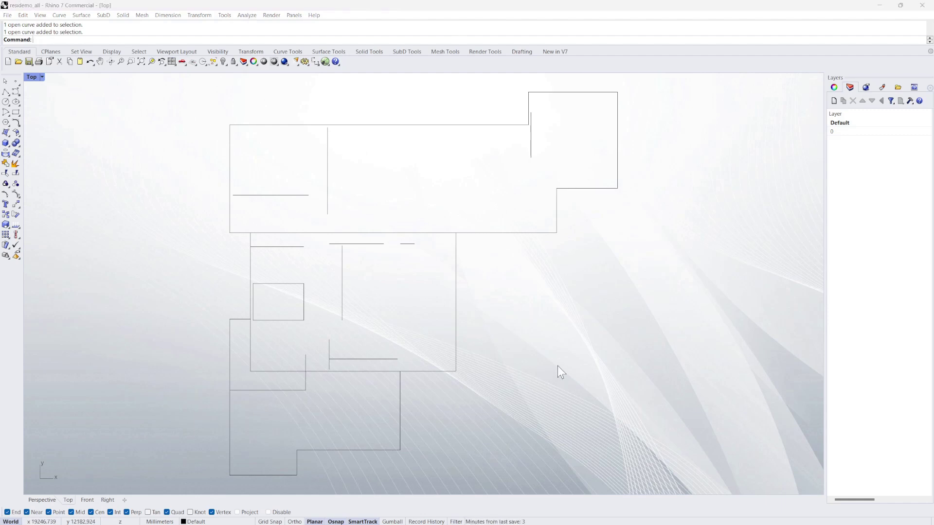
drag(690, 482, 104, 93)
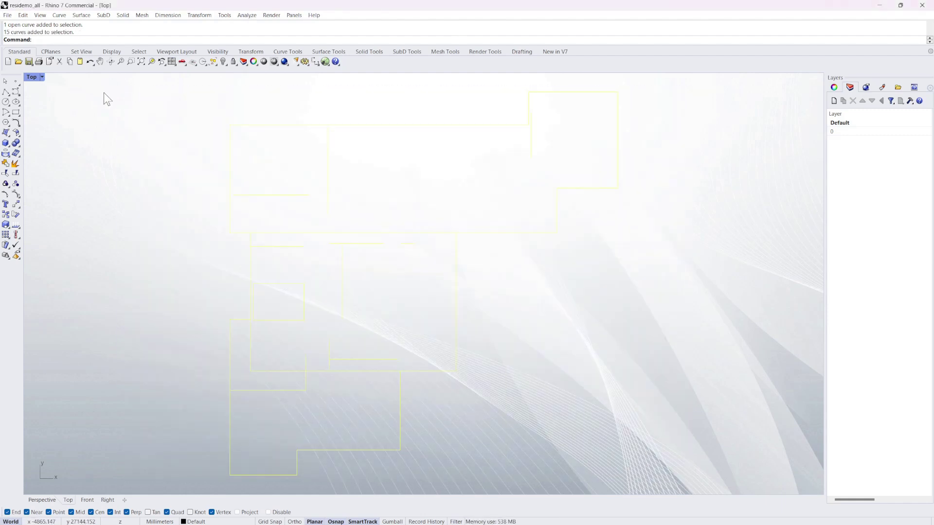
click(7, 16)
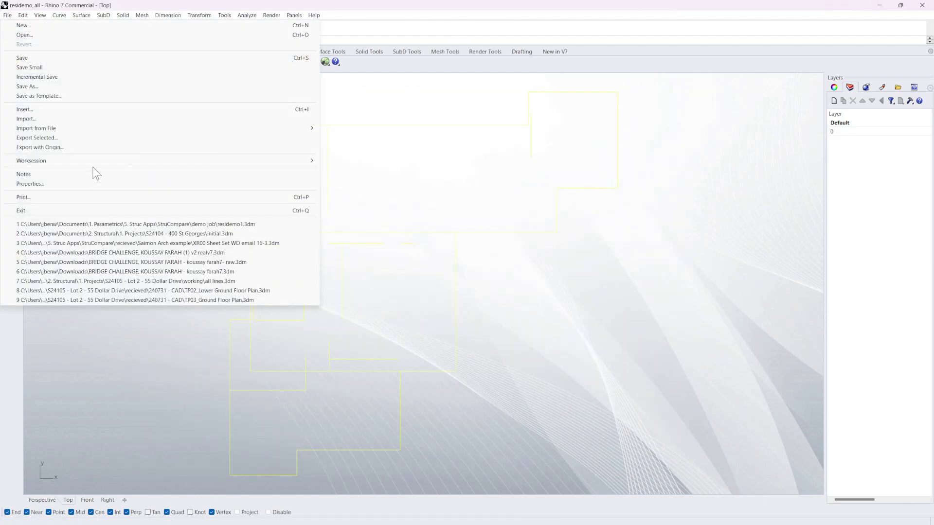
Begin Export Selected with DXF as the file type, cancel it, and deselect the outline curves.
click(62, 138)
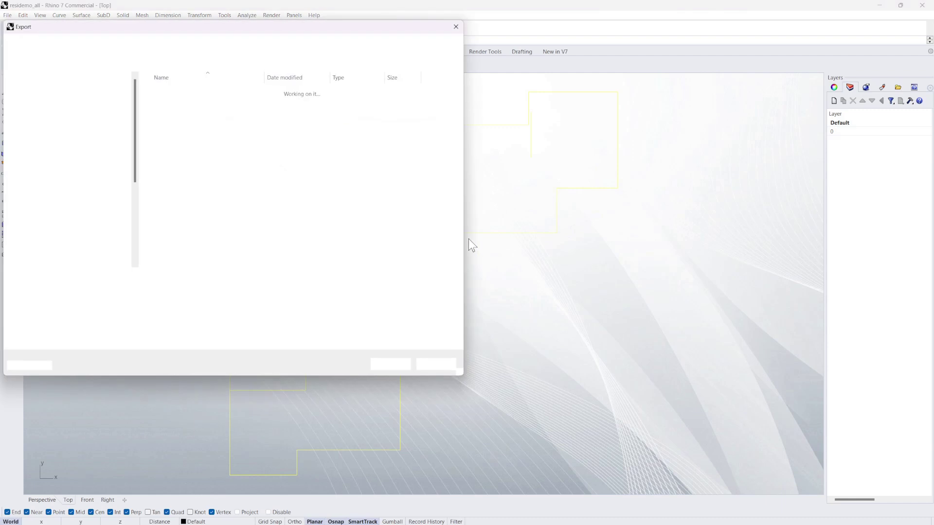
click(136, 289)
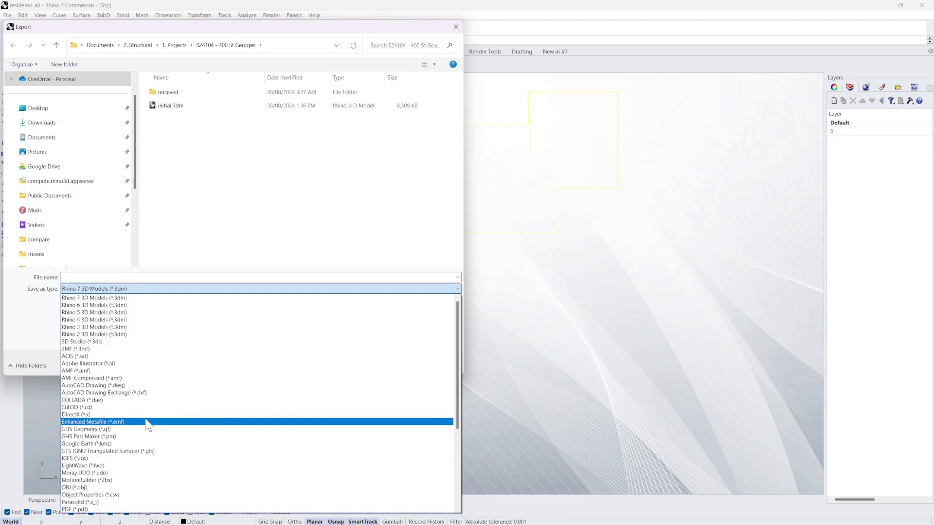
click(141, 393)
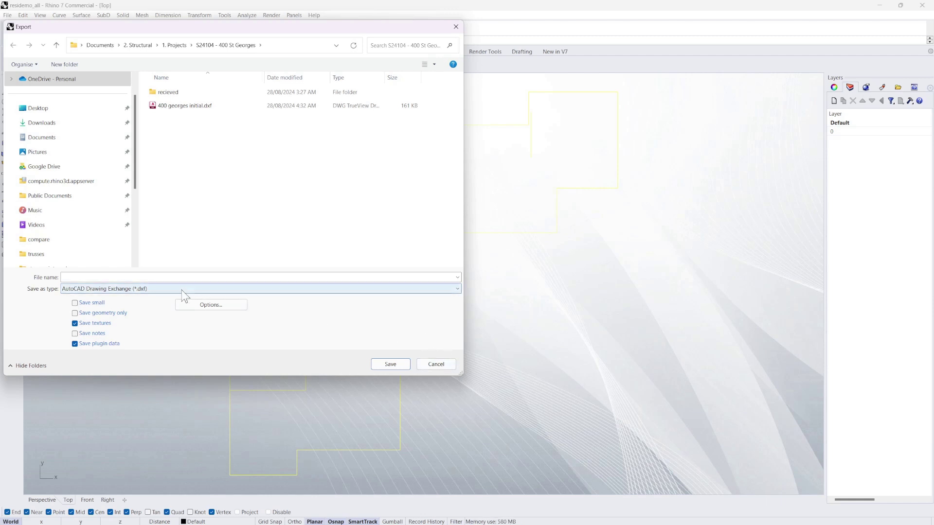
click(446, 366)
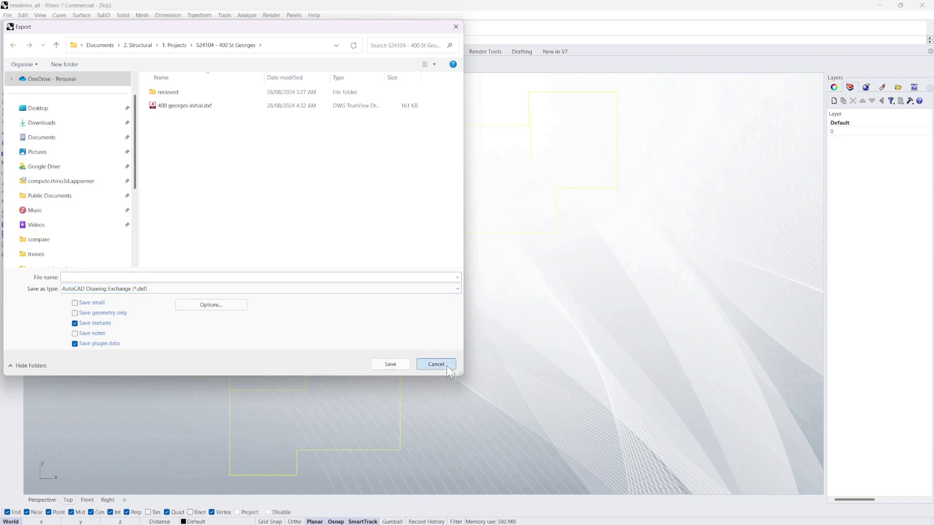
click(631, 273)
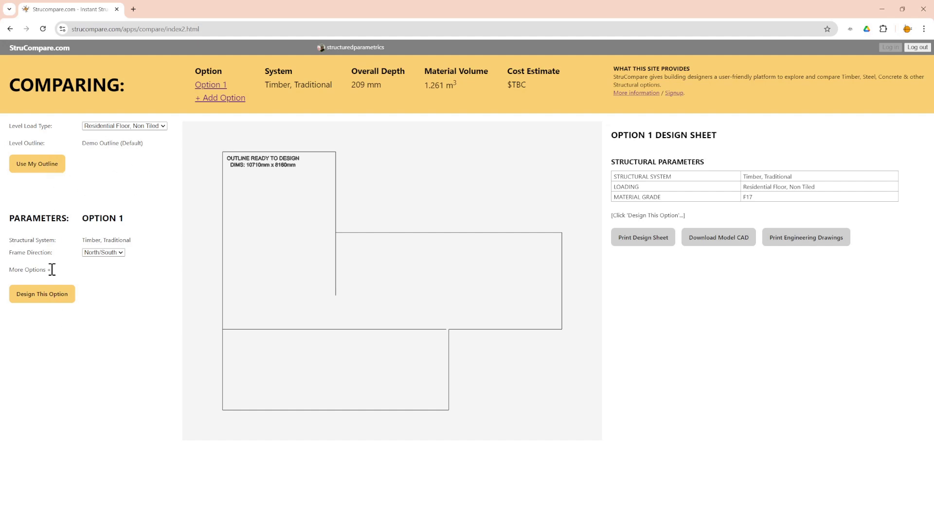
Upload residemo_all.dxf as the level outline and generate Option 1's framing (309 mm, 10.643 m³).
click(26, 168)
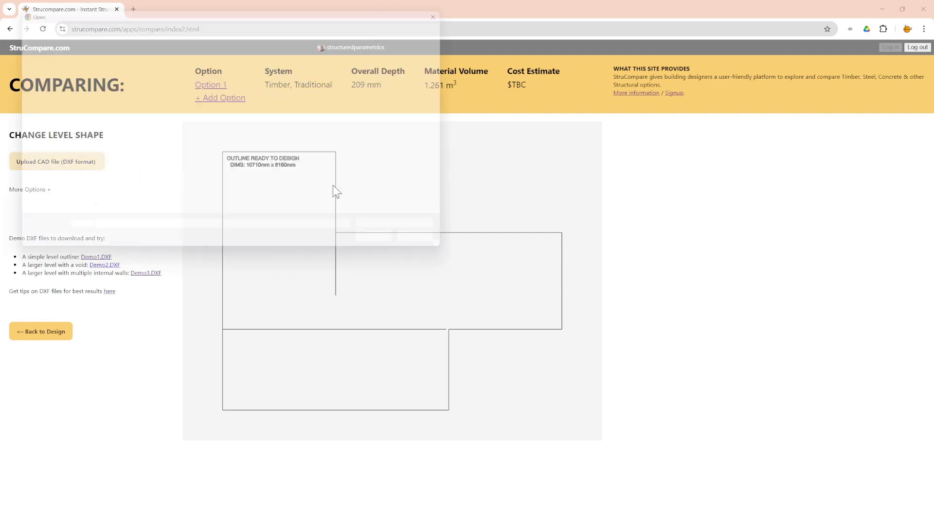
click(167, 73)
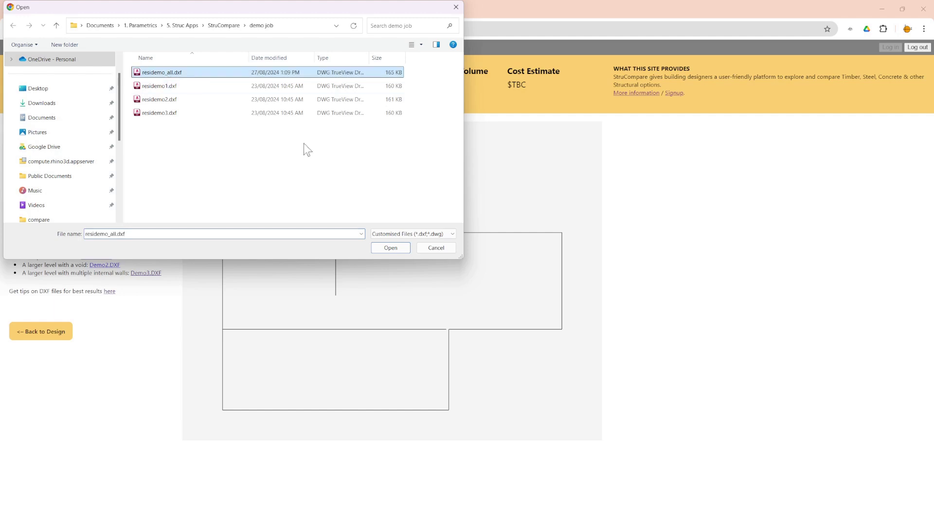
click(391, 249)
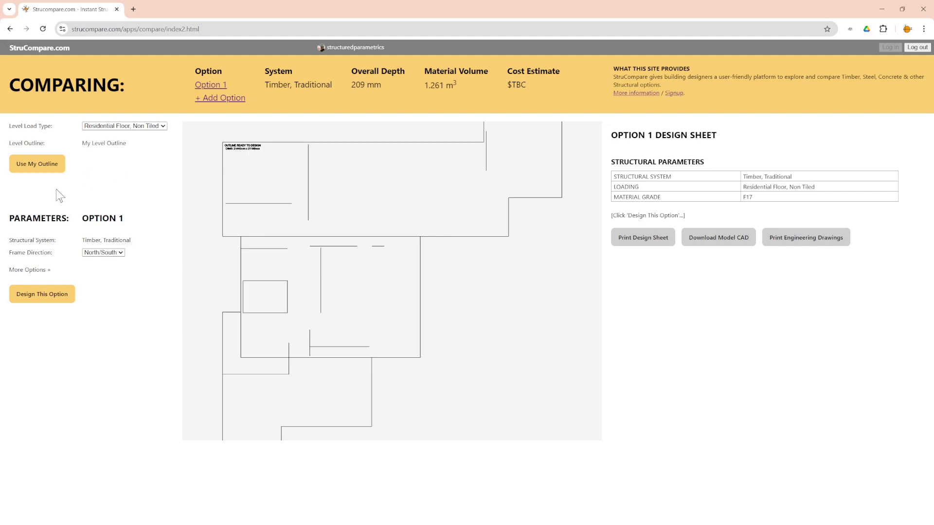
click(43, 298)
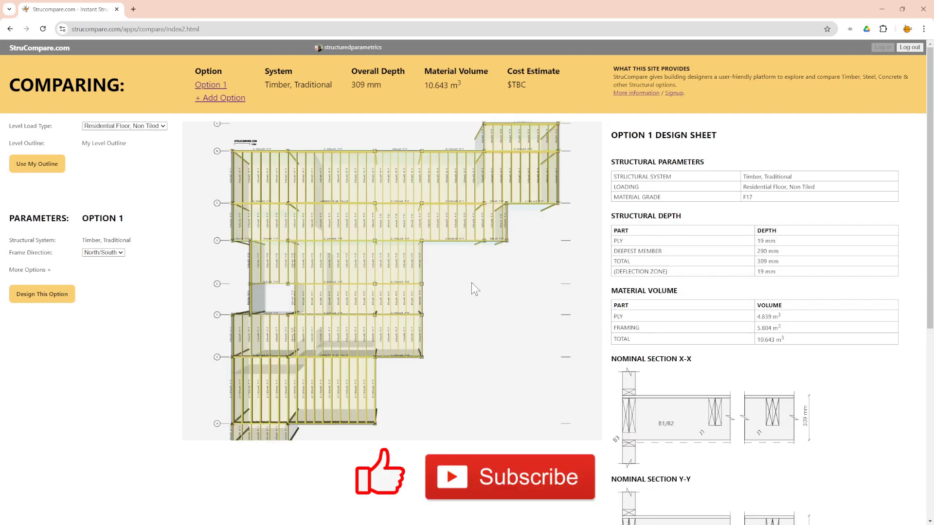
Check the design sheet's 19 mm ply depth and 290 mm deepest member depth.
scroll(468, 282, down, 2)
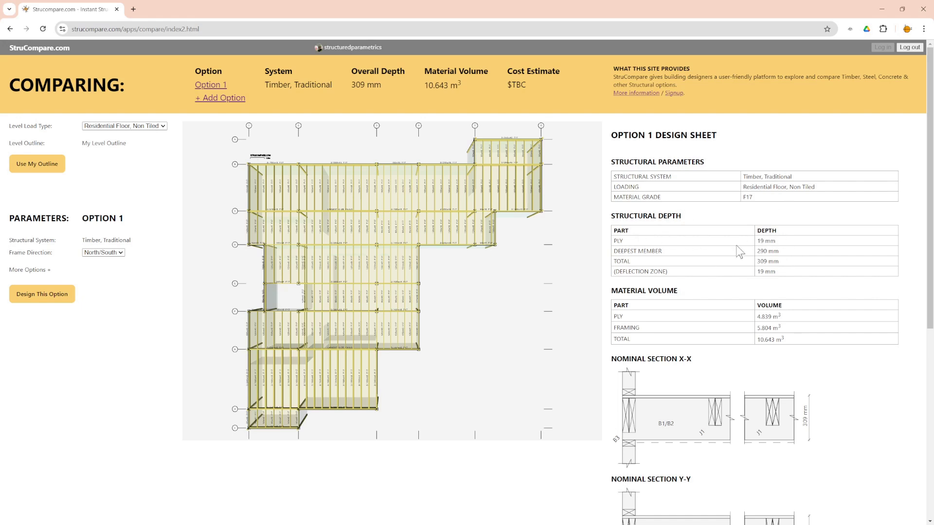
triple_click(767, 241)
click(770, 248)
drag(793, 251, 750, 252)
click(800, 255)
click(836, 372)
Review the Deepest Primary Edge comment and send the Option 1 design sheet to print.
scroll(778, 319, down, 2)
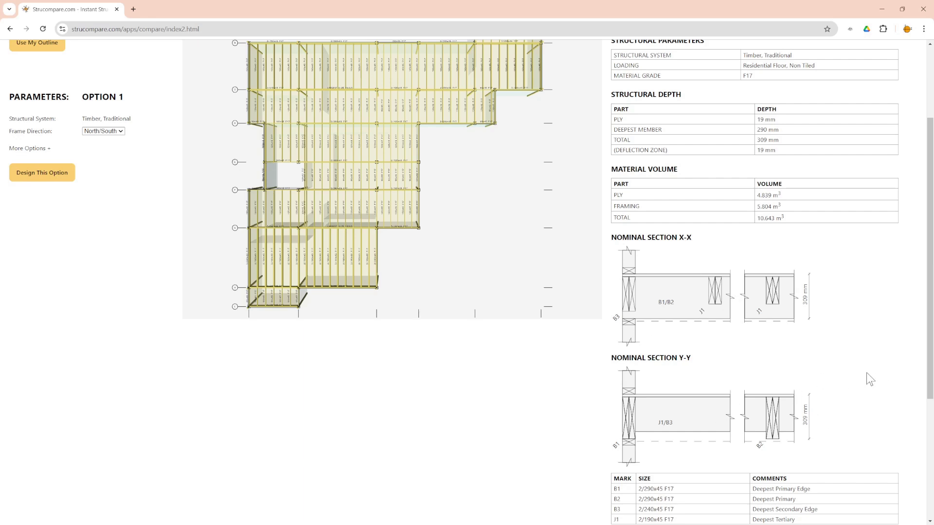
scroll(866, 372, down, 2)
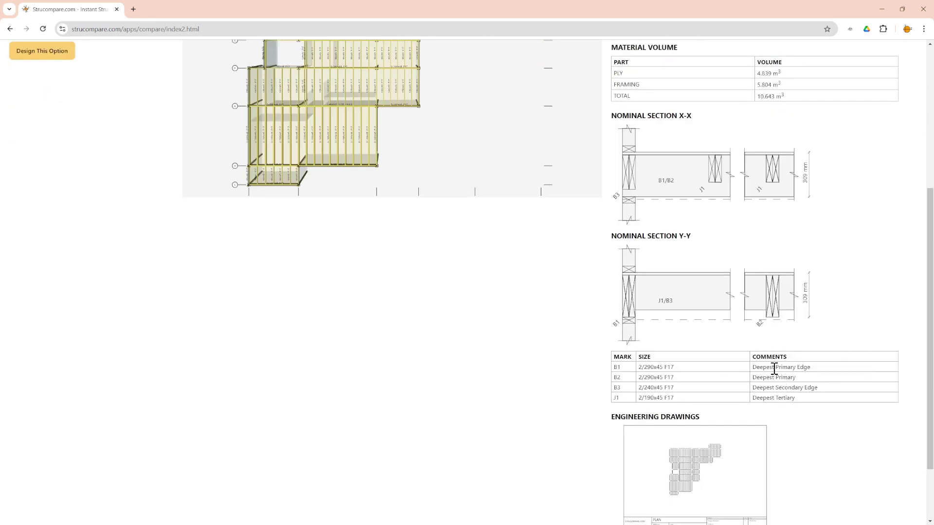
drag(817, 369, 753, 368)
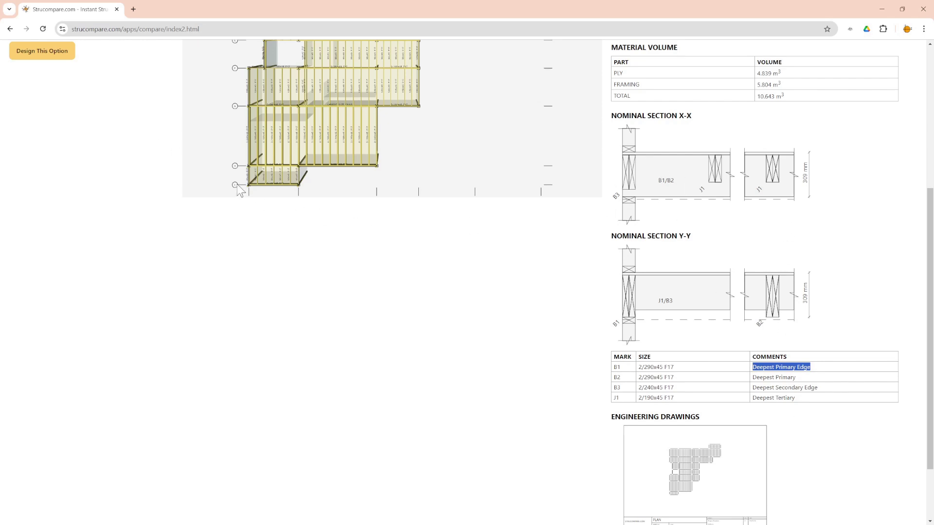
click(792, 238)
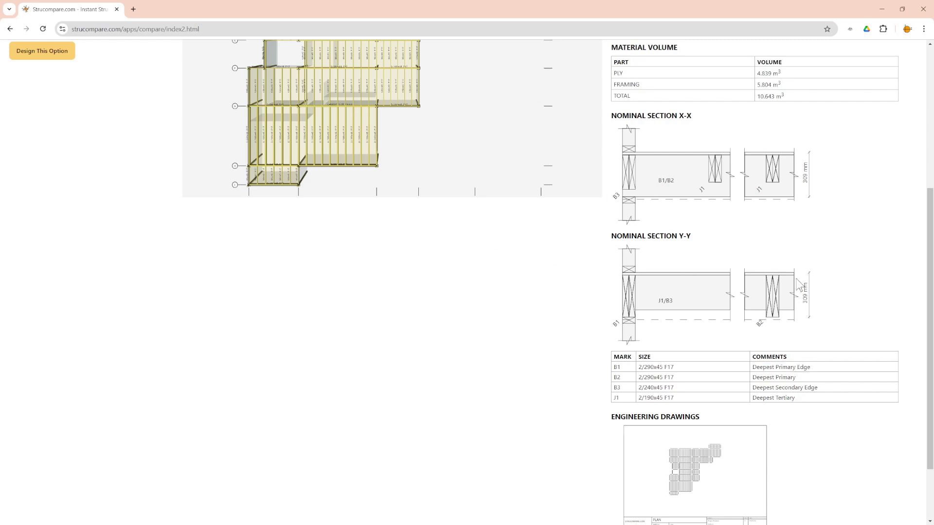
scroll(856, 276, down, 3)
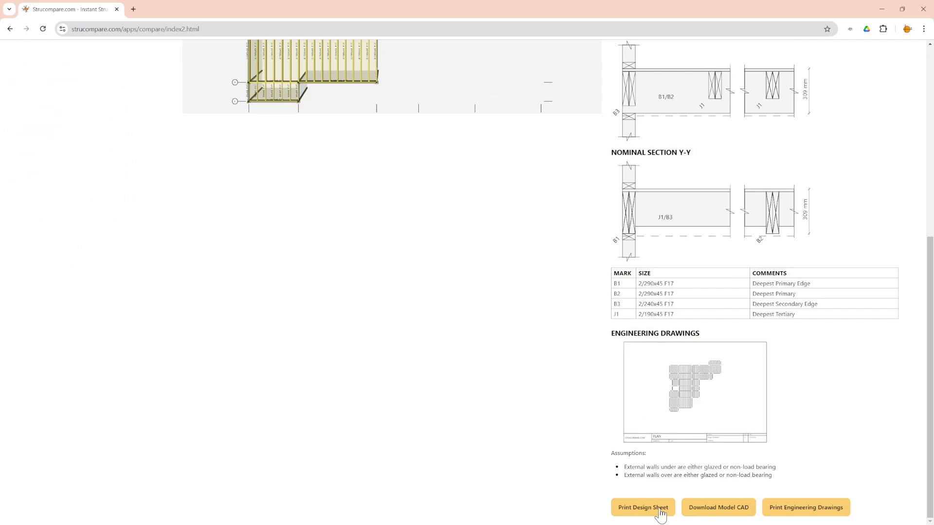
click(660, 515)
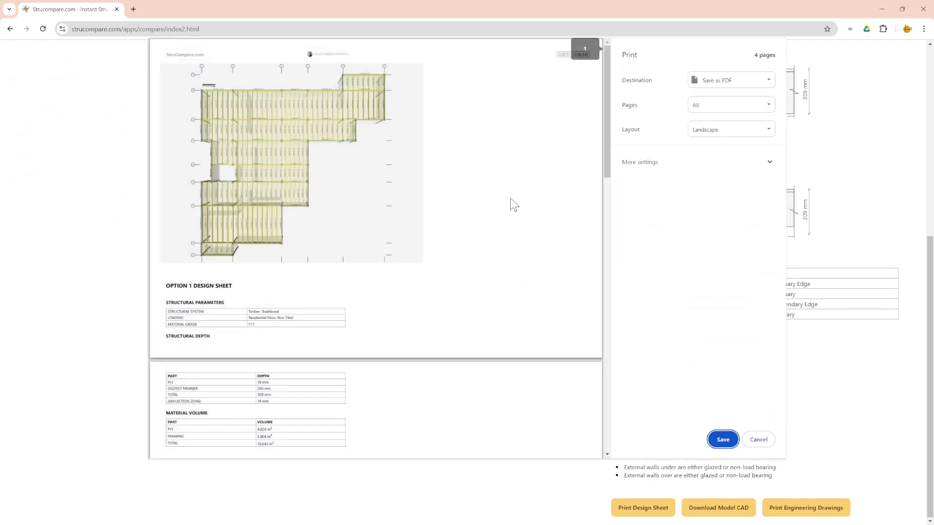
Switch the printout to portrait, review the two preview pages, and cancel without saving.
scroll(510, 206, down, 5)
click(724, 130)
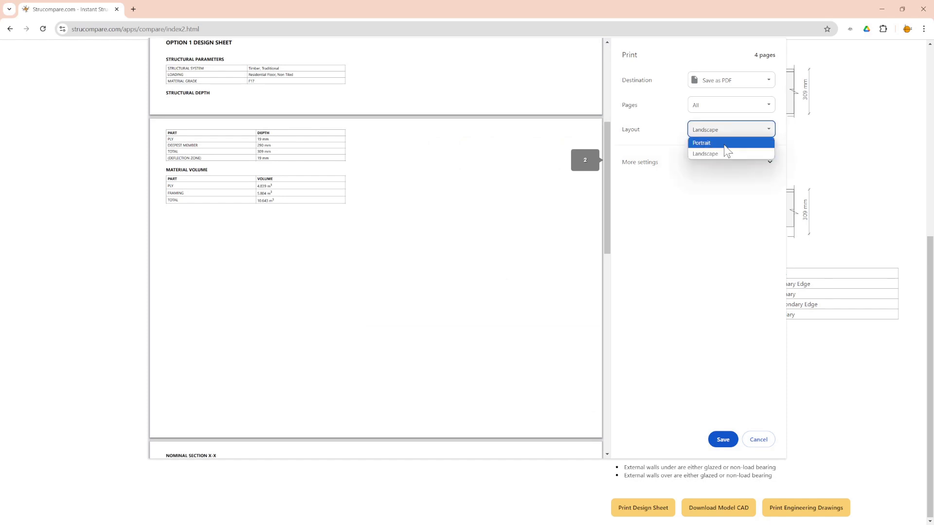
click(705, 141)
scroll(518, 203, up, 5)
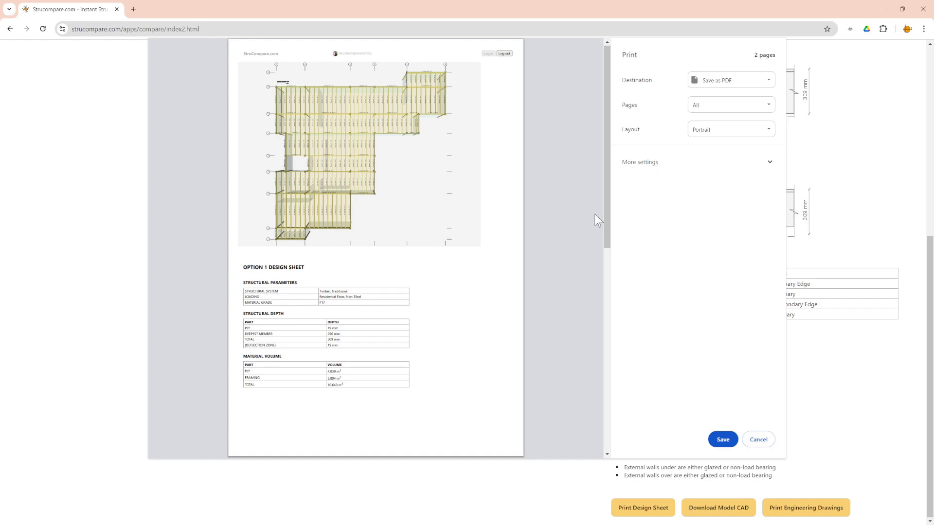
drag(606, 171, 634, 355)
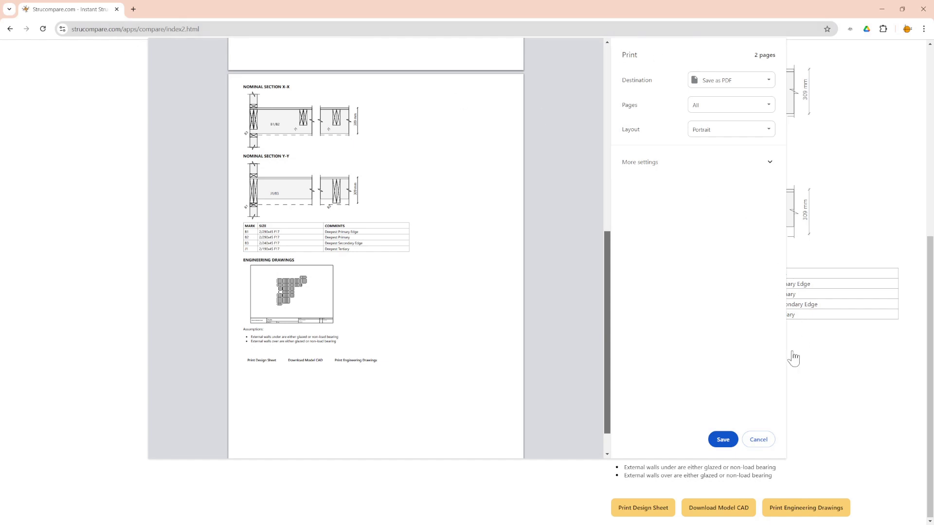
click(758, 440)
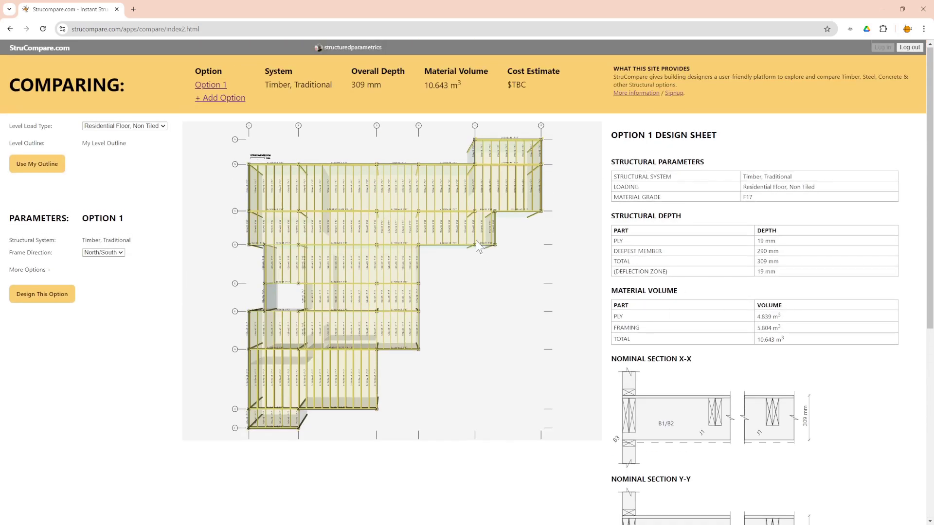
scroll(790, 280, down, 7)
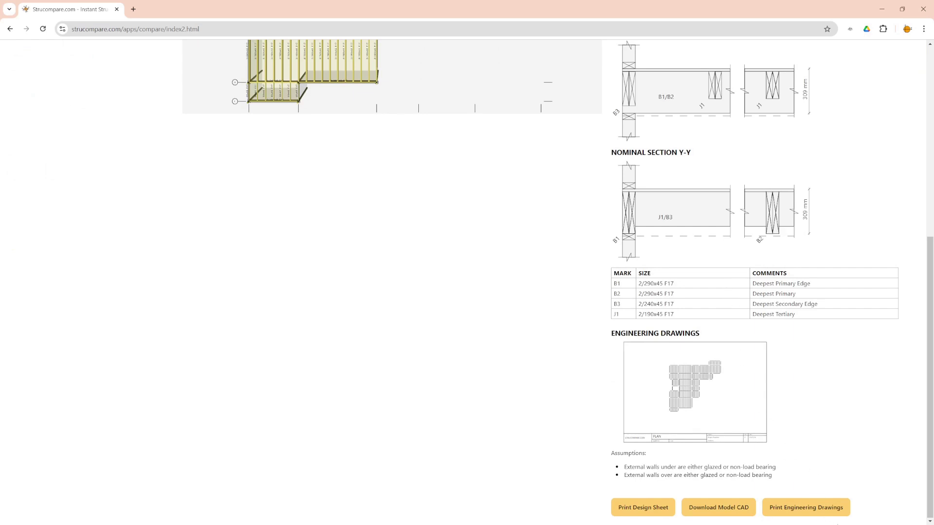
click(833, 510)
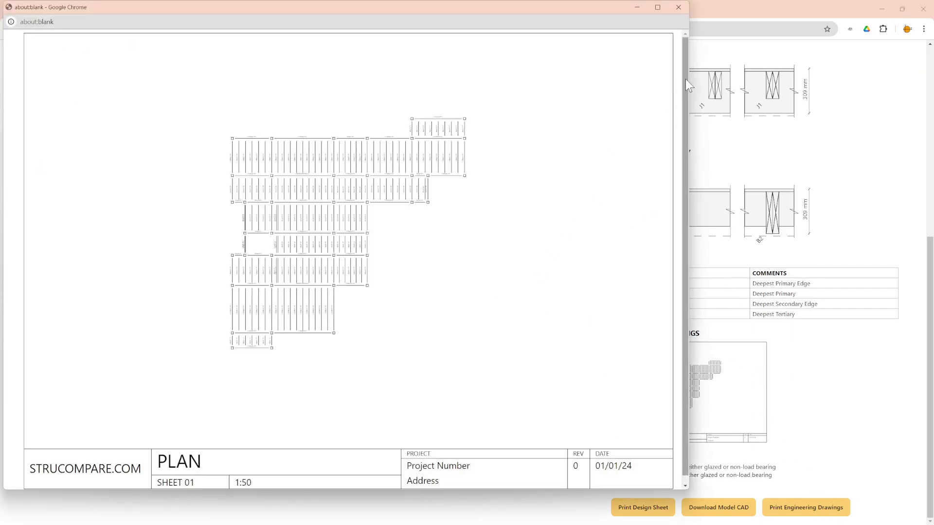
drag(685, 79, 687, 118)
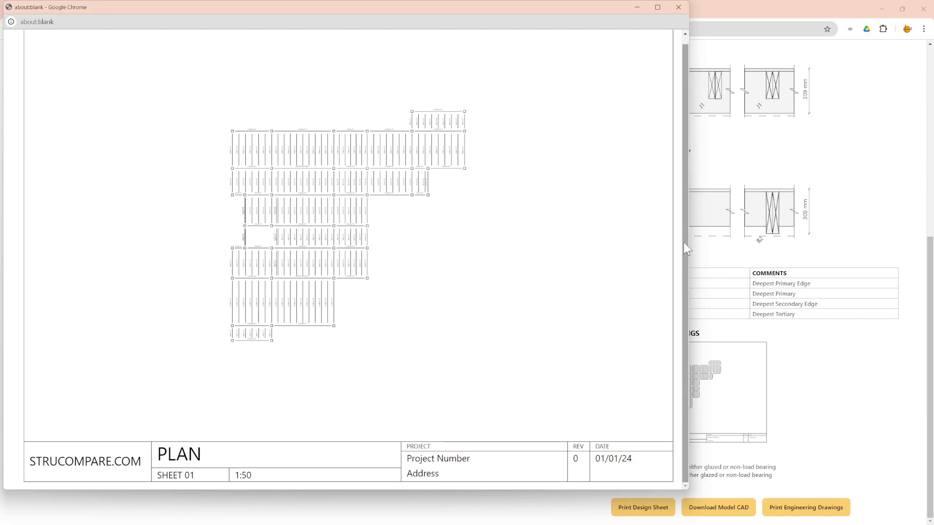
drag(684, 242, 685, 234)
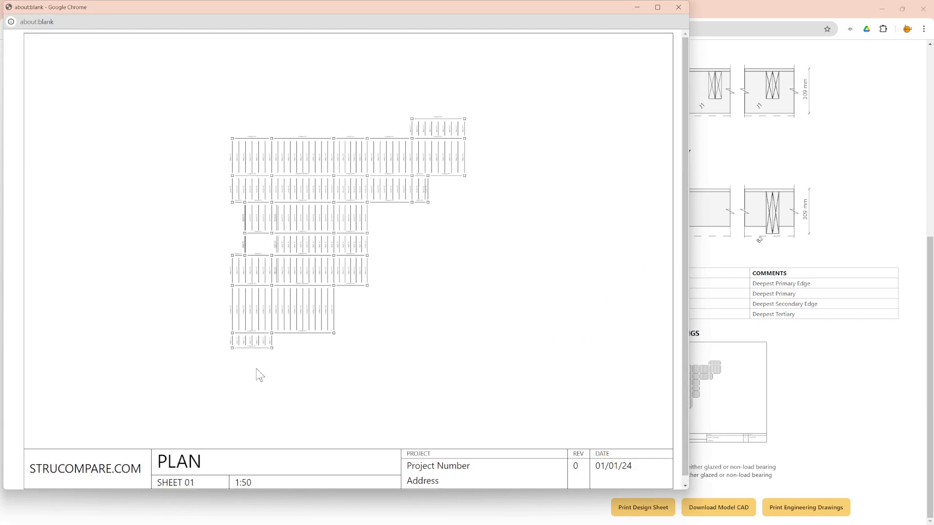
click(678, 8)
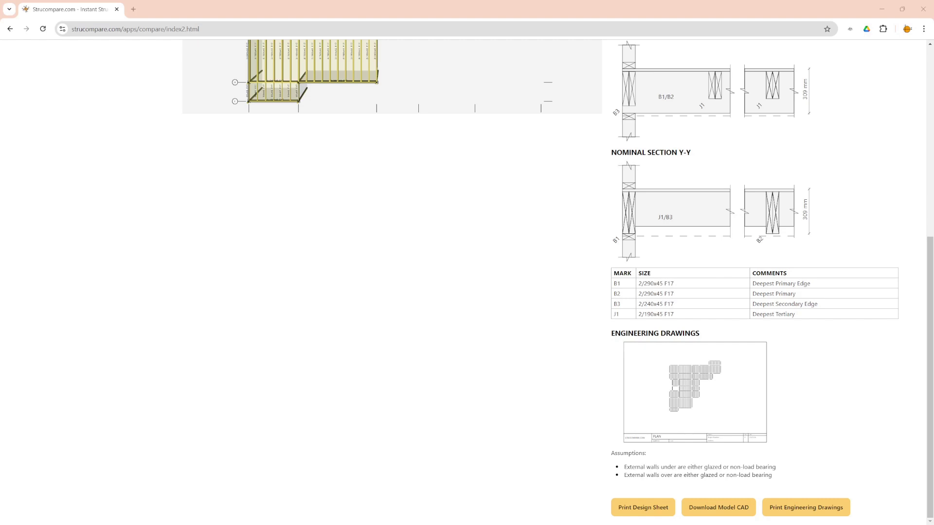
scroll(45, 105, up, 7)
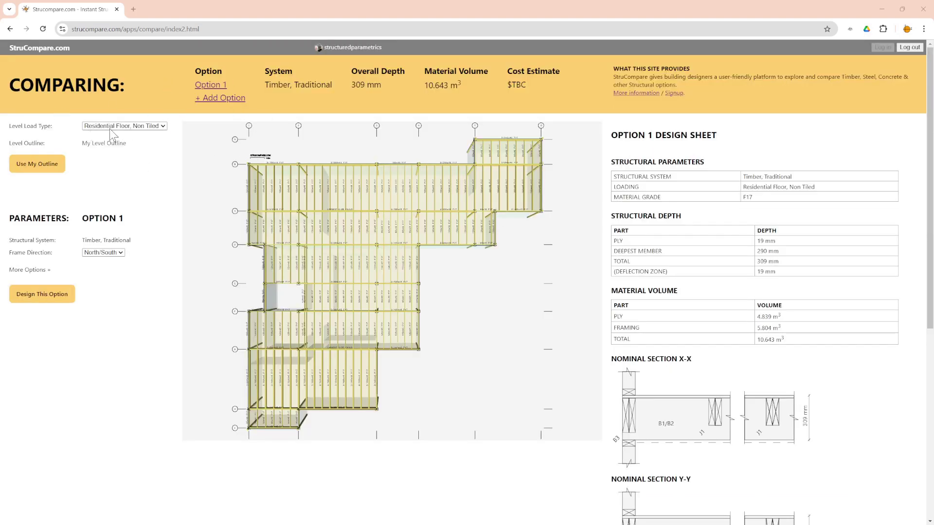
click(162, 127)
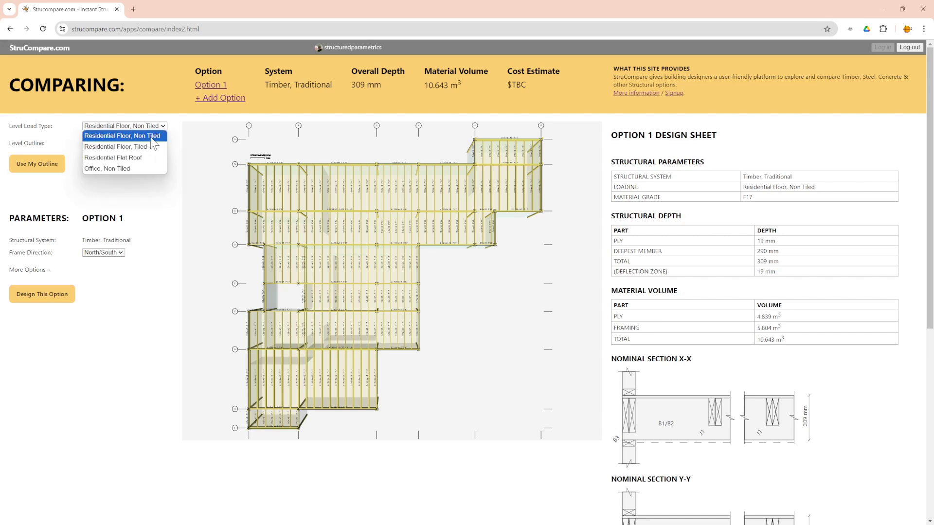
click(726, 172)
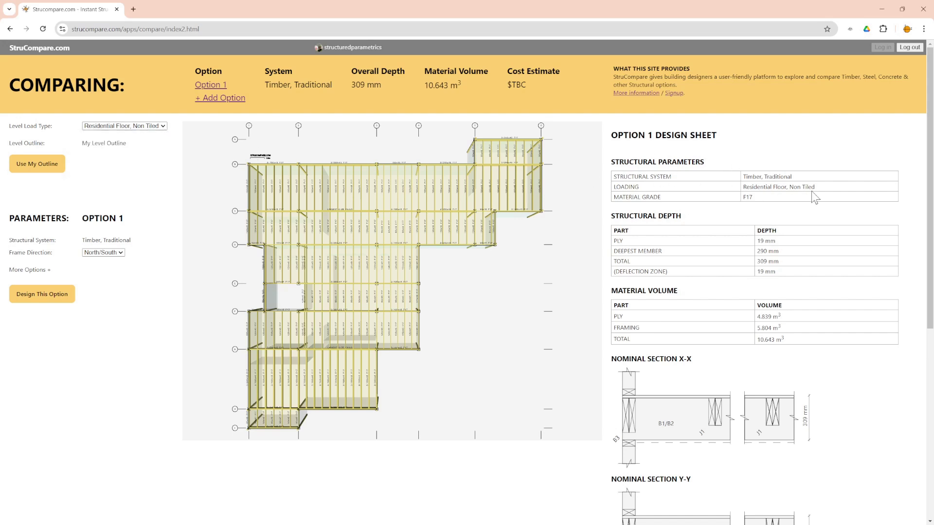
drag(819, 187, 735, 185)
click(655, 155)
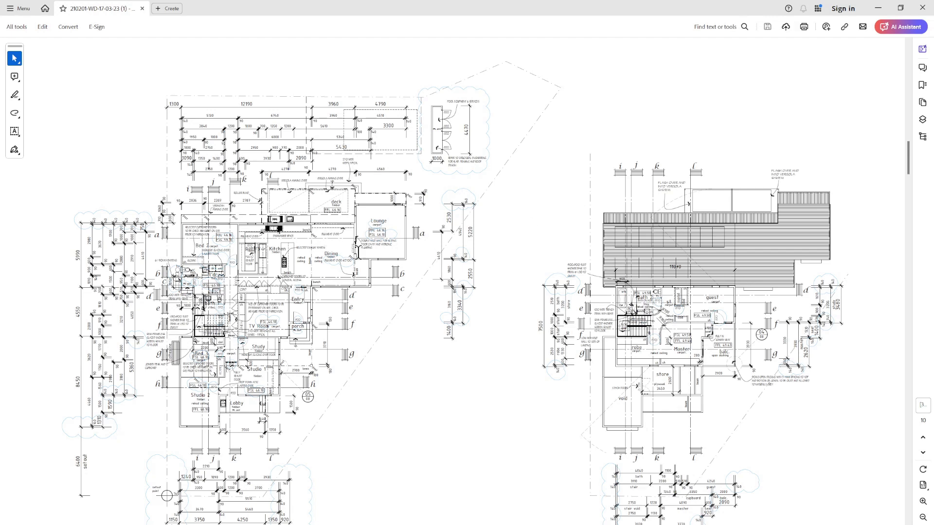
Scroll through the proposed floor and first floor plans in Acrobat, then return to the browser.
scroll(681, 404, down, 2)
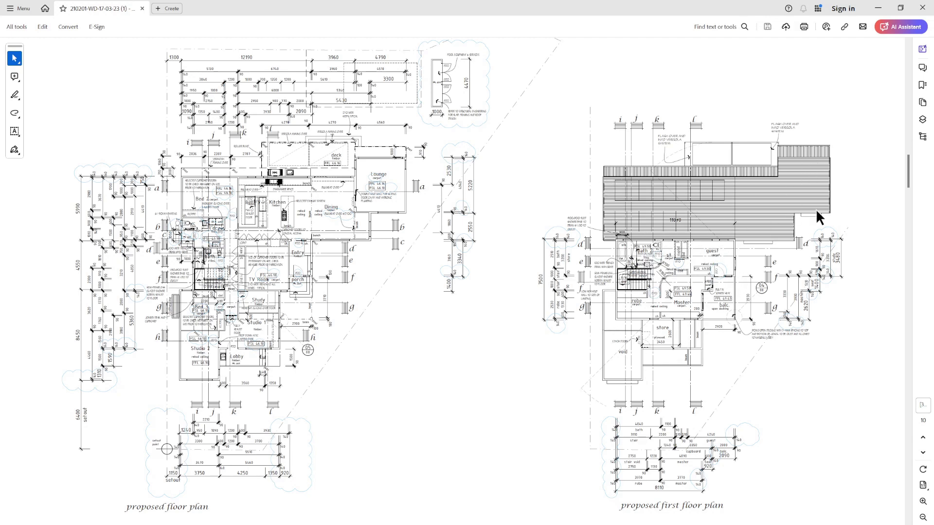
scroll(529, 238, up, 1)
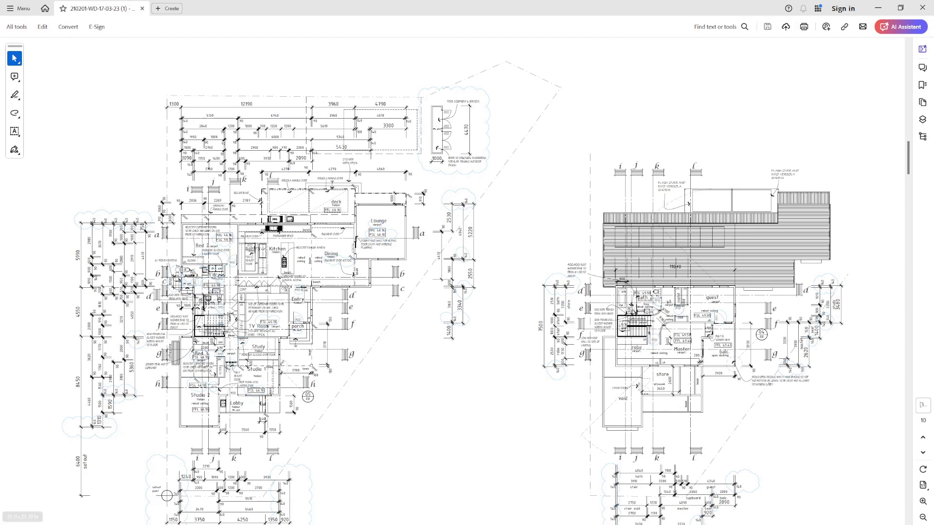
key(alt+Tab)
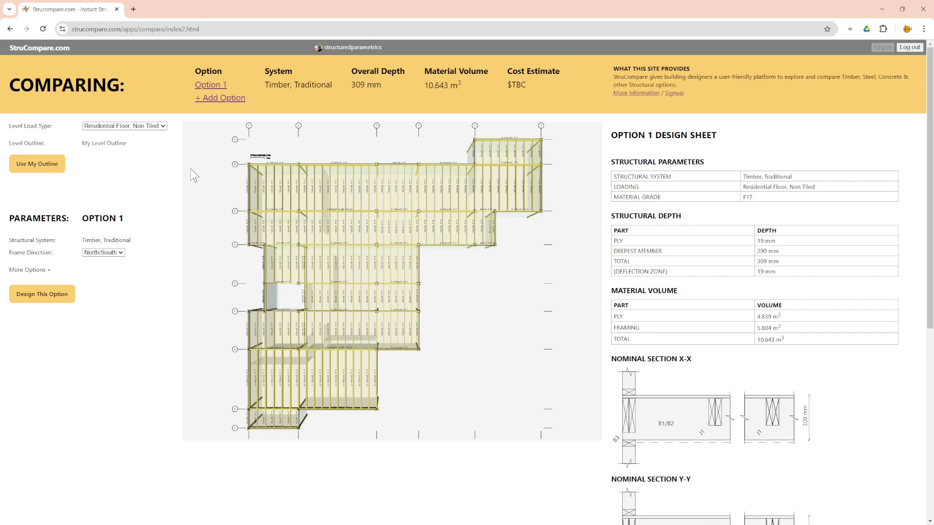
Keep the load type at Residential Floor, Non Tiled and select the upper outline curves in Rhino.
click(163, 126)
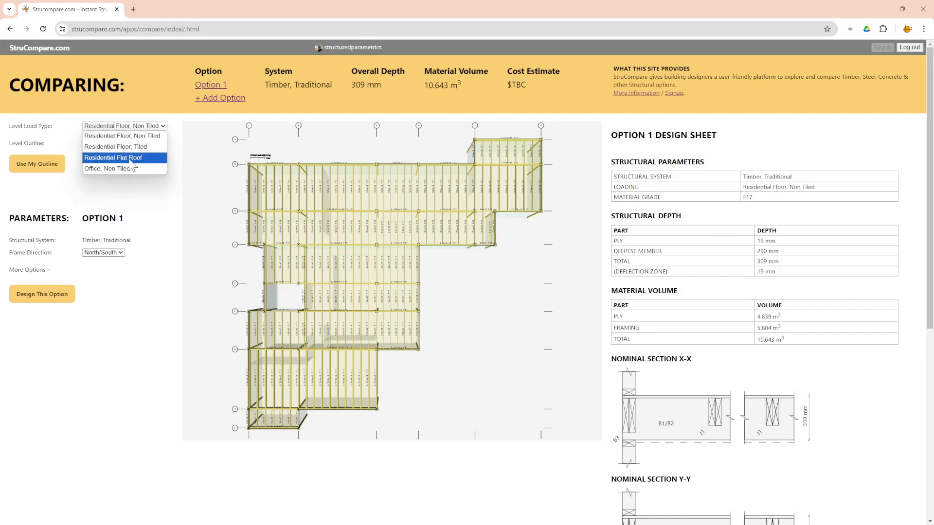
click(155, 197)
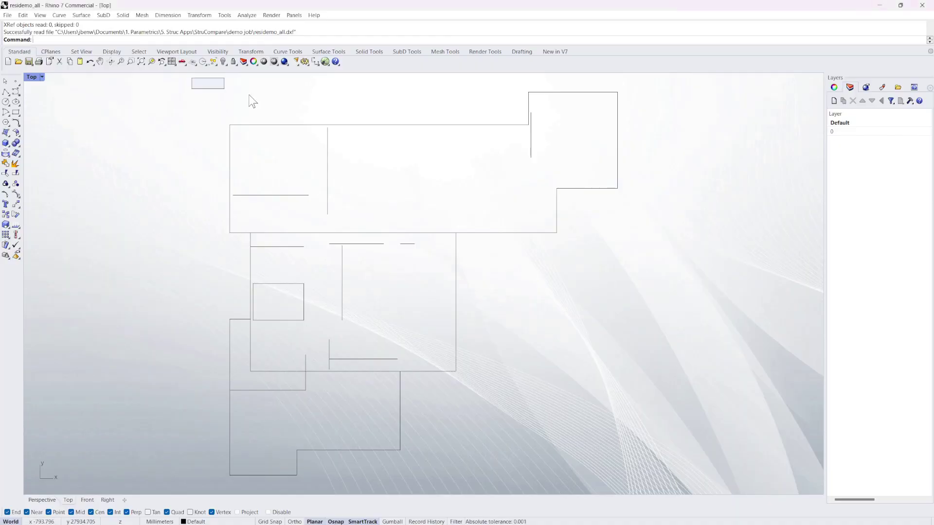
drag(252, 101, 710, 246)
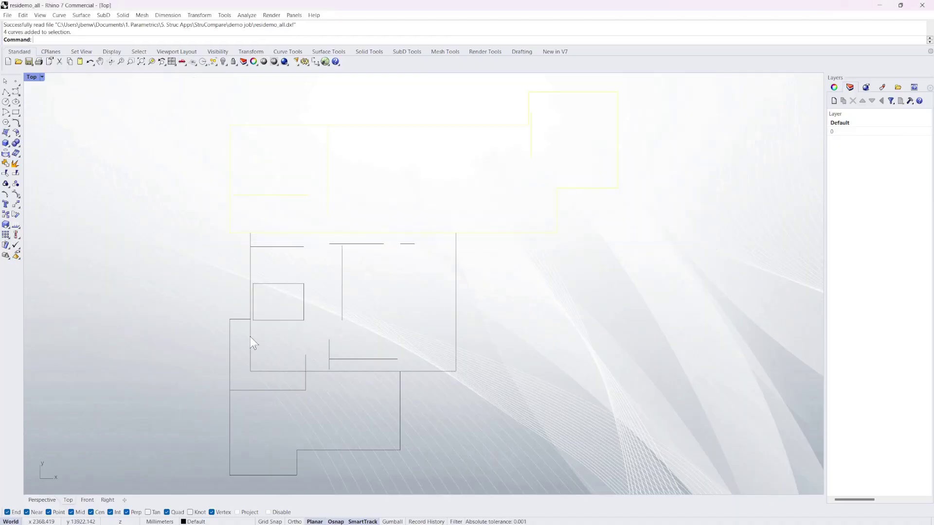
Open residemo1.dxf in Rhino, discarding changes to the current drawing.
key(Escape)
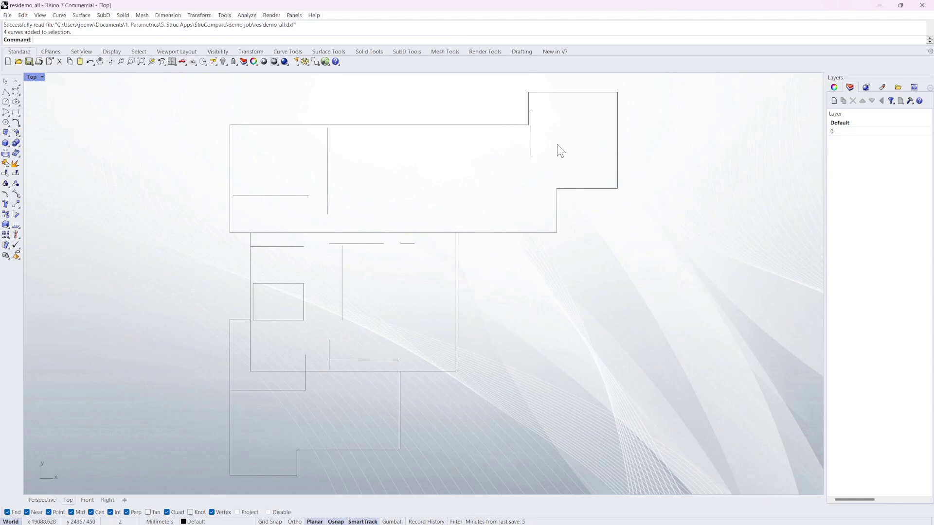
click(7, 15)
click(19, 33)
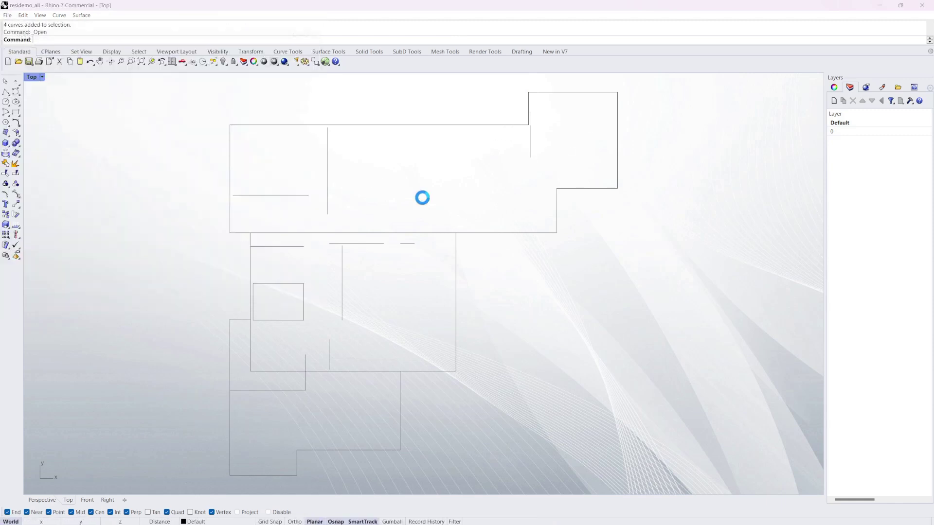
click(467, 286)
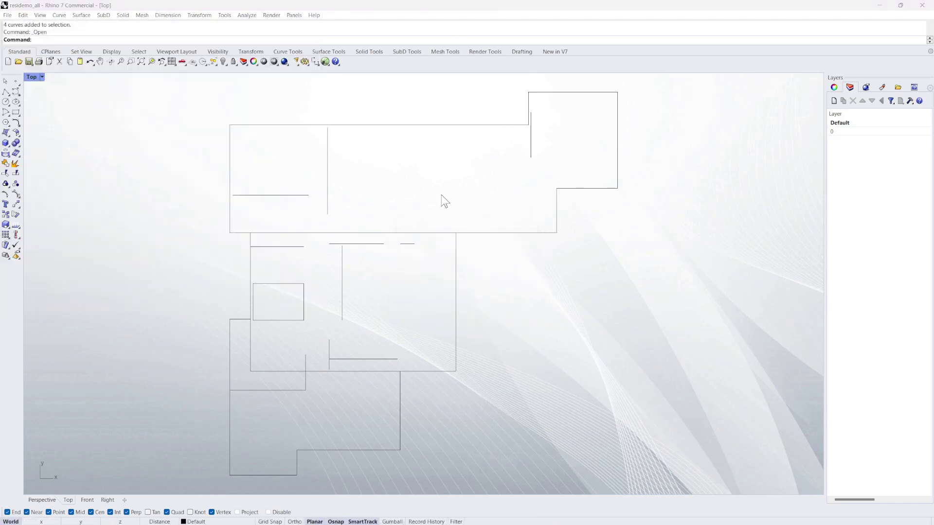
click(182, 105)
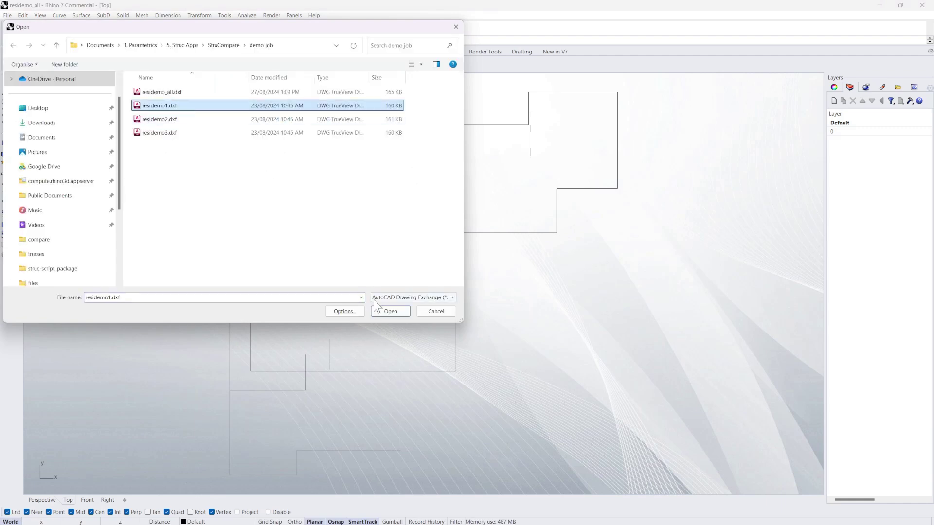
click(384, 311)
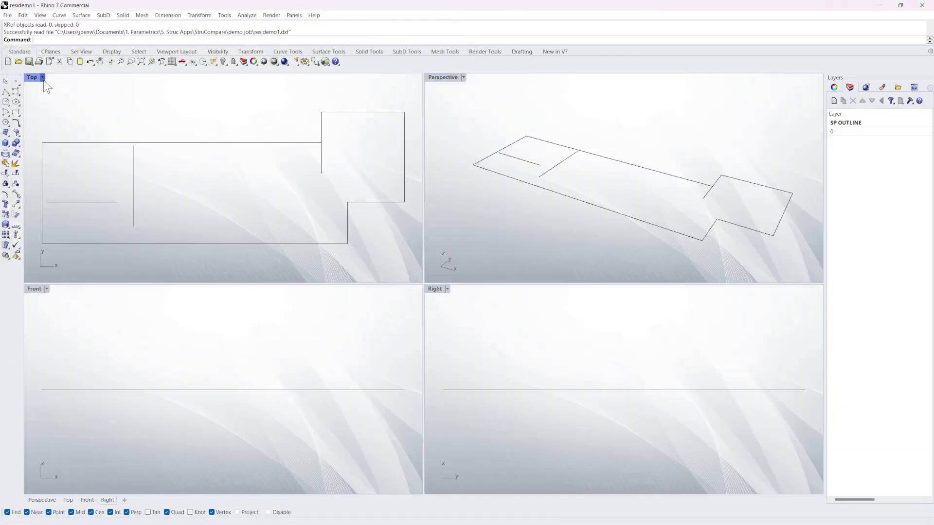
Maximise the Top viewport and window-select the four L-shaped outline curves.
click(31, 77)
click(54, 88)
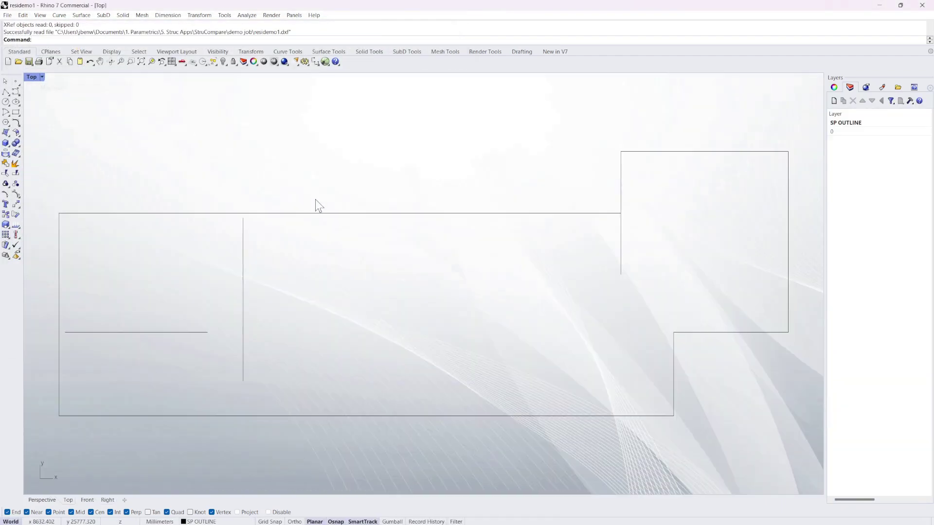
scroll(267, 151, down, 3)
mouse_move(112, 121)
mouse_down()
mouse_move(617, 366)
mouse_move(608, 360)
mouse_up()
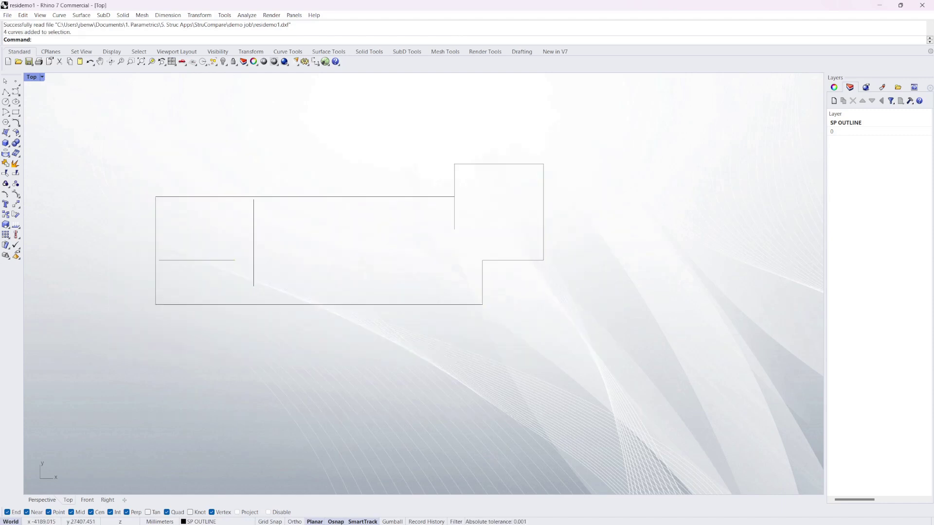
Upload residemo1.dxf as the new level outline in StruCompare.
key(alt+Tab)
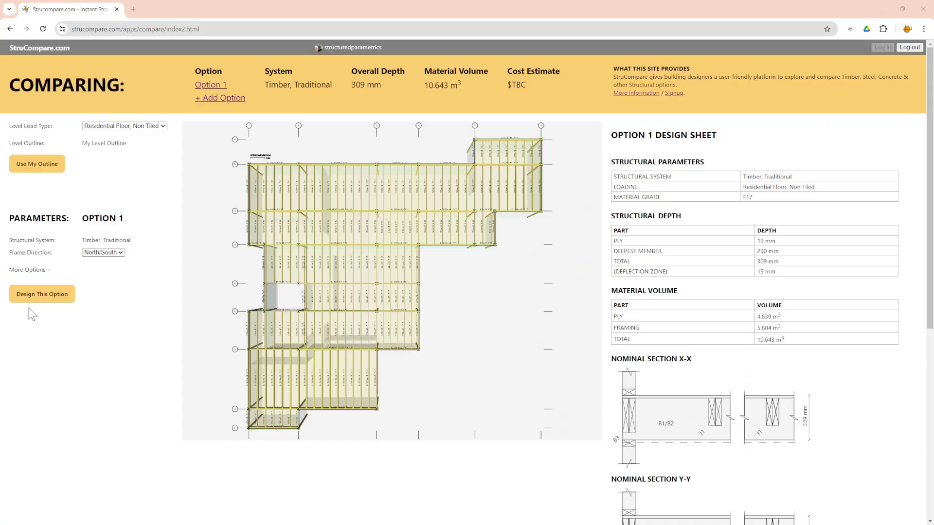
click(29, 163)
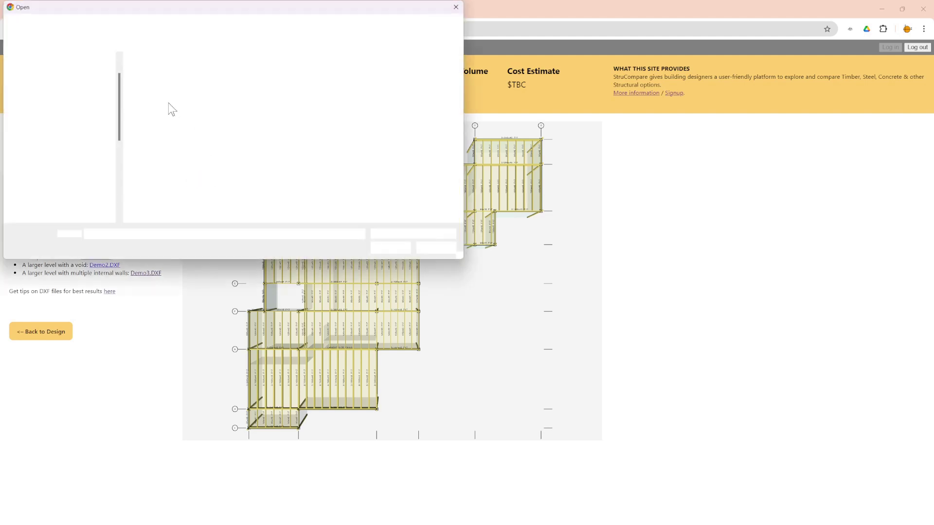
click(166, 86)
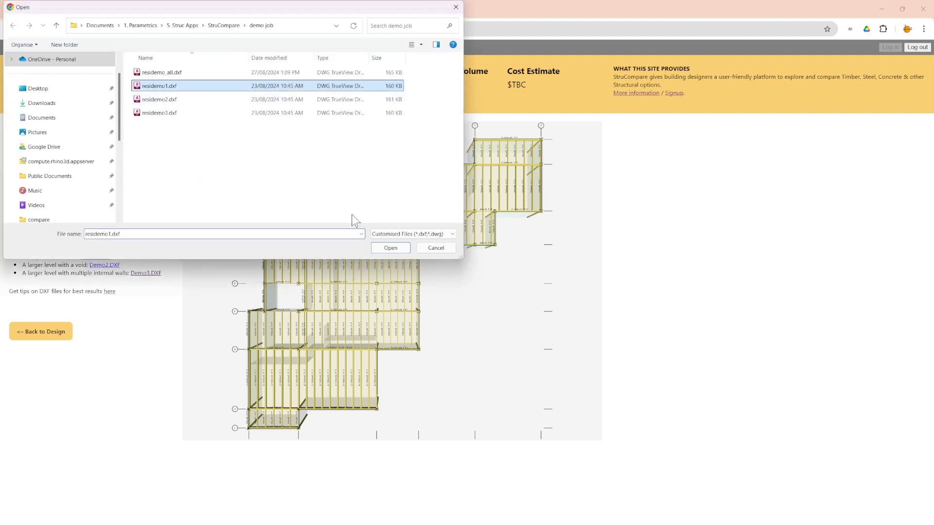
click(391, 248)
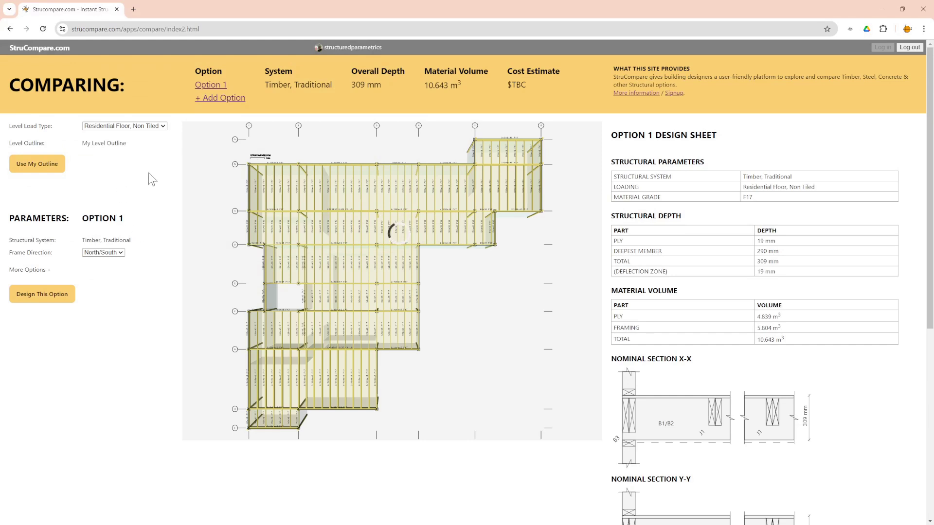
click(159, 126)
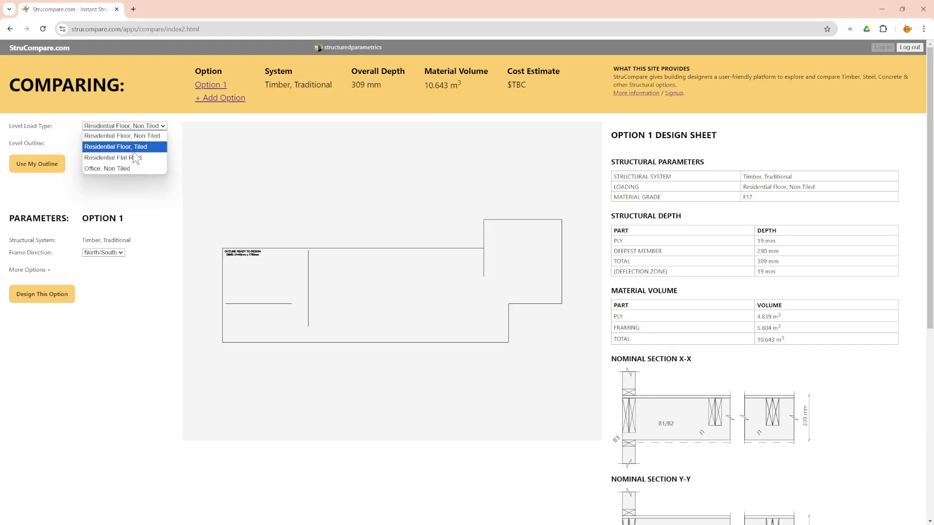
Choose Residential Flat Roof loading and redesign, giving 309 mm depth and 5.188 m³.
click(152, 158)
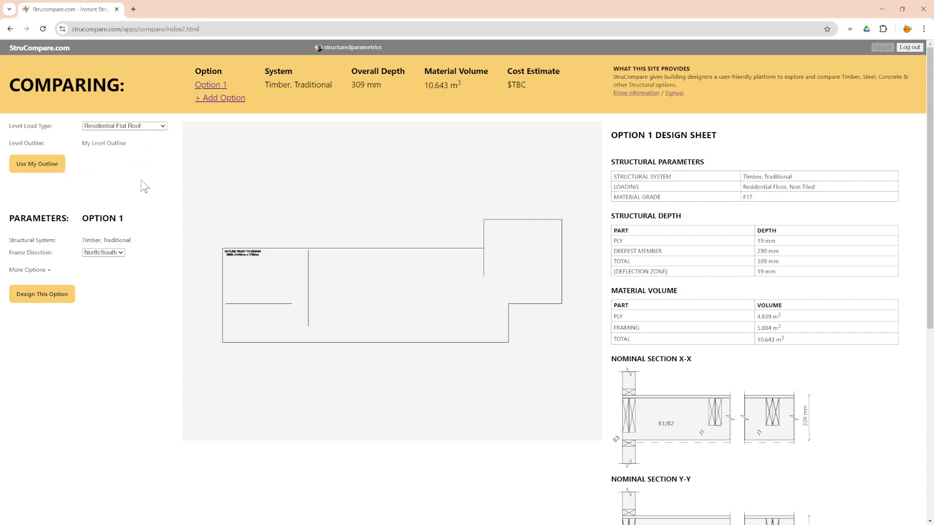
click(39, 298)
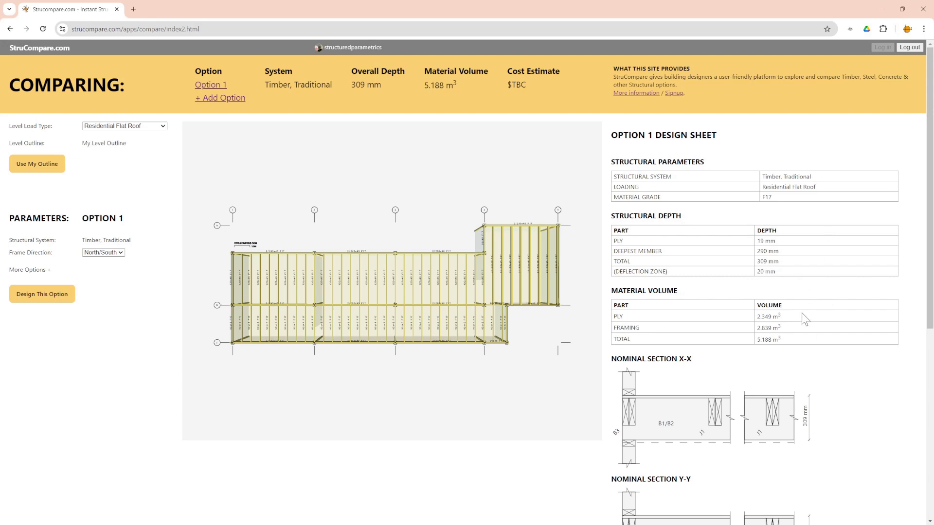
scroll(843, 384, down, 3)
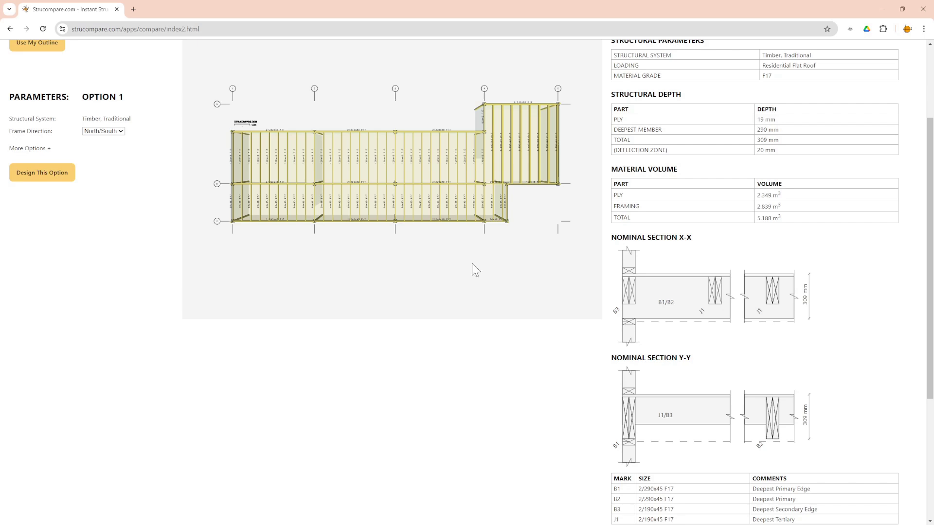
scroll(448, 126, up, 6)
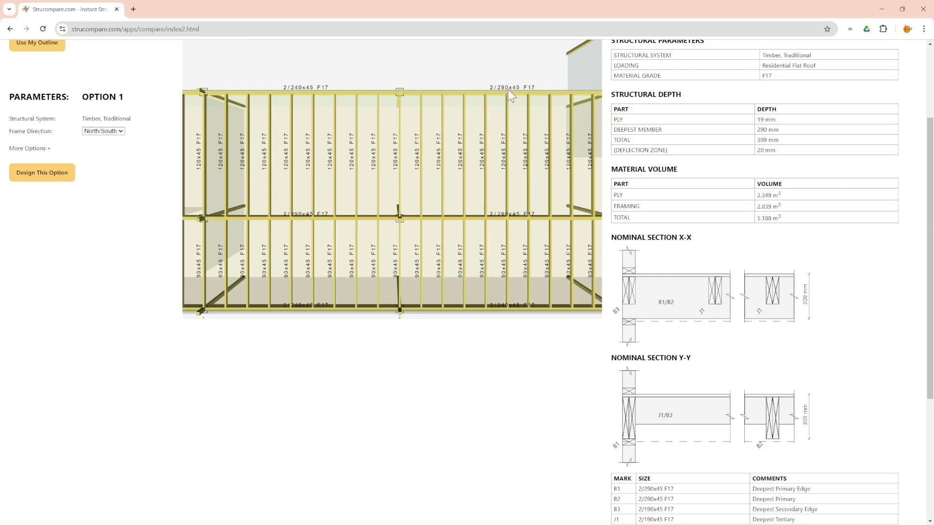
scroll(423, 267, down, 6)
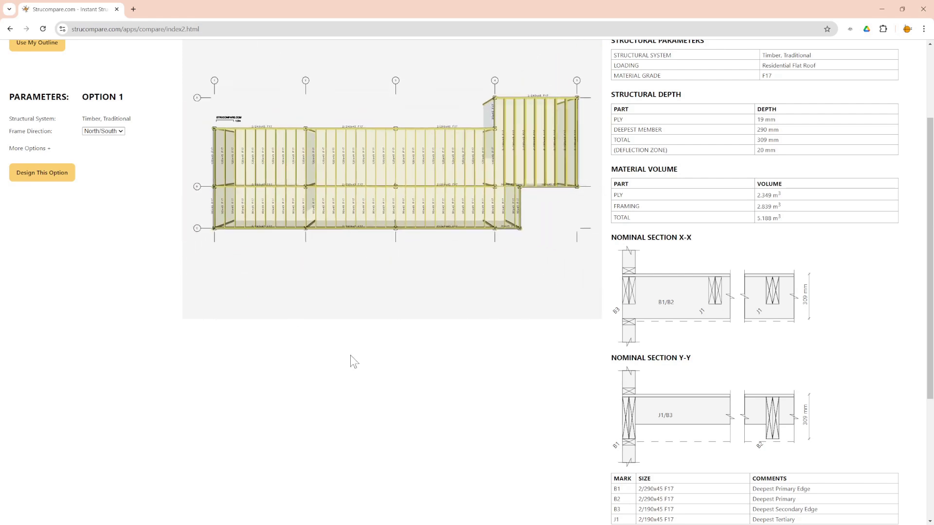
scroll(360, 370, down, 3)
scroll(375, 381, up, 5)
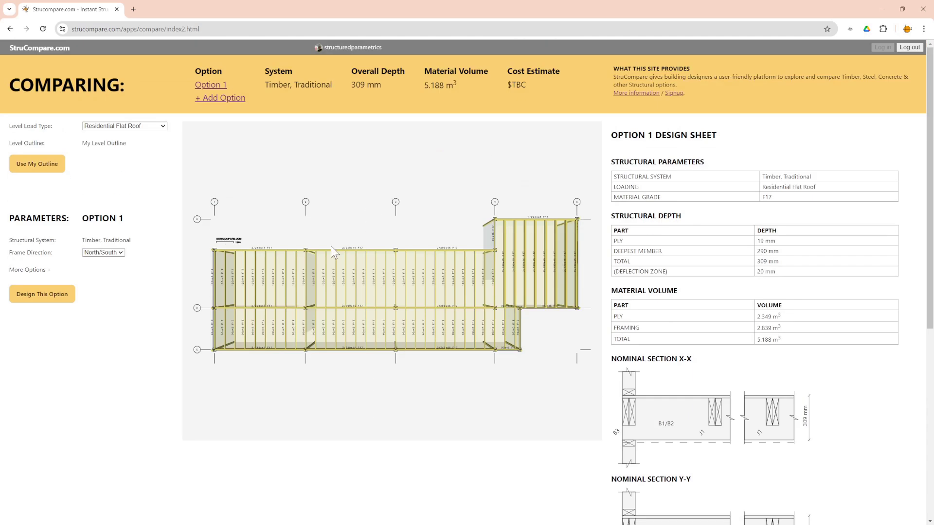
drag(337, 285, 313, 218)
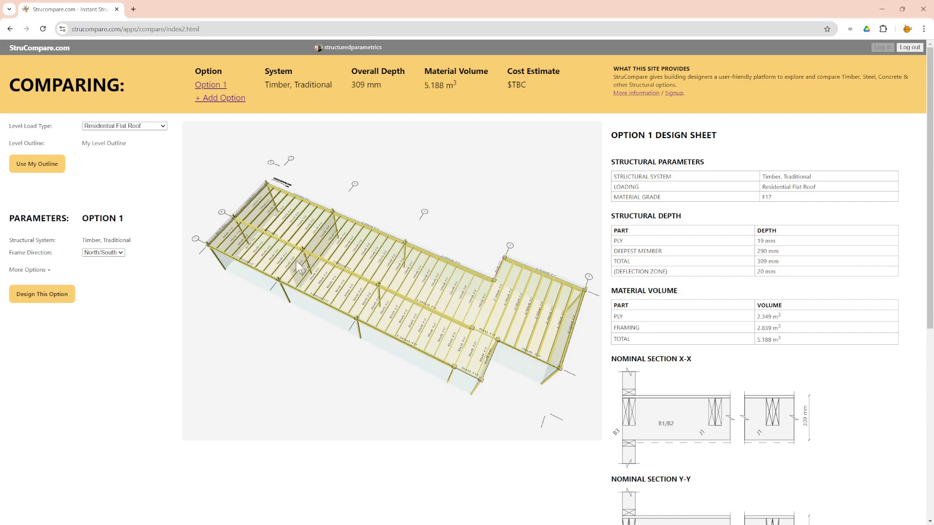
drag(367, 279, 443, 328)
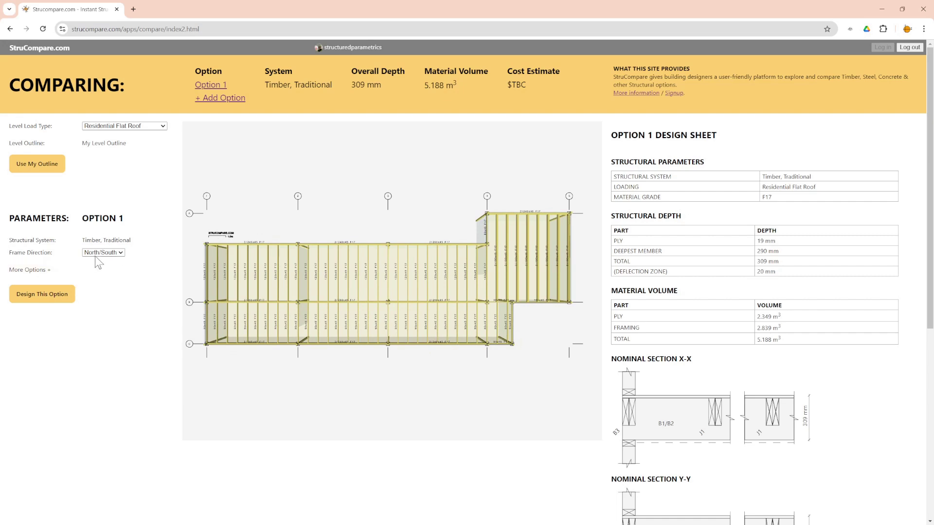
click(44, 275)
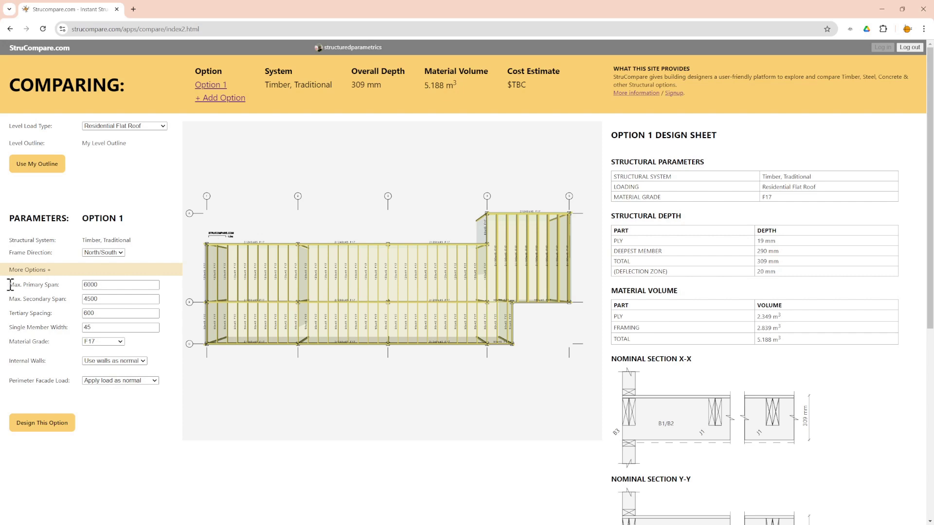
Review the max primary span, secondary span and member width fields, then select the 6000 primary span.
drag(9, 284, 64, 291)
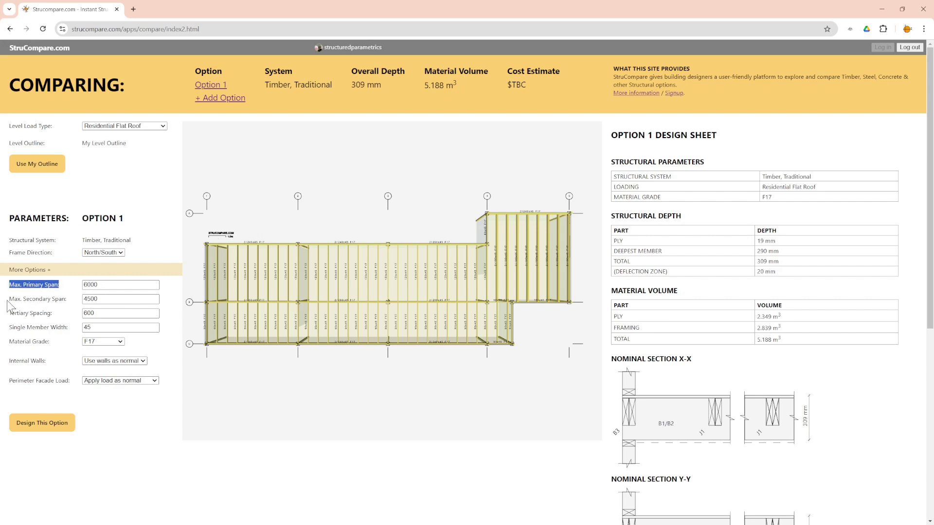
mouse_move(9, 299)
mouse_down()
mouse_move(66, 303)
mouse_move(9, 314)
mouse_up()
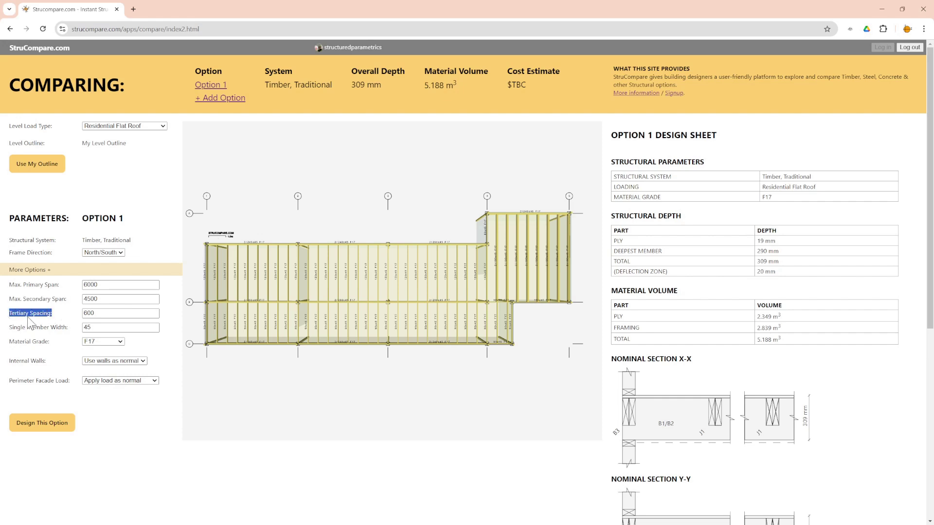
click(109, 329)
click(62, 327)
scroll(356, 279, up, 5)
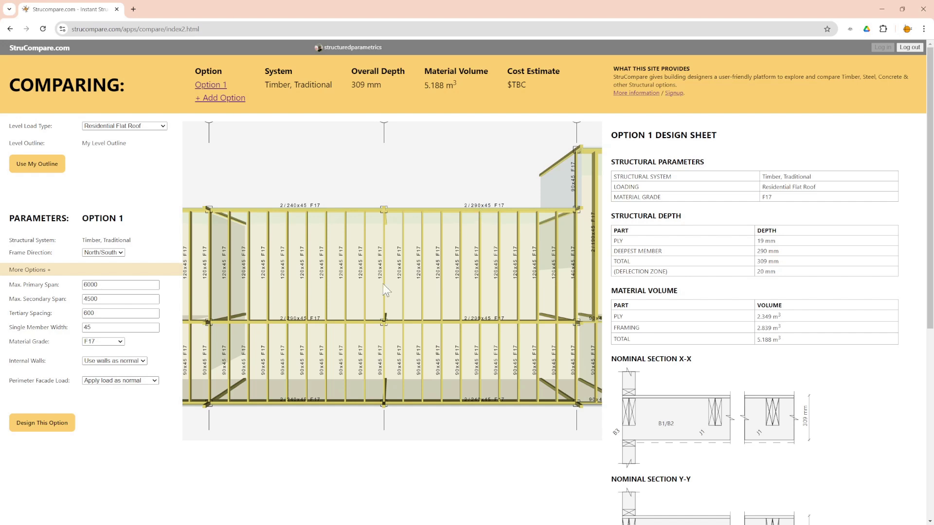
scroll(384, 284, down, 3)
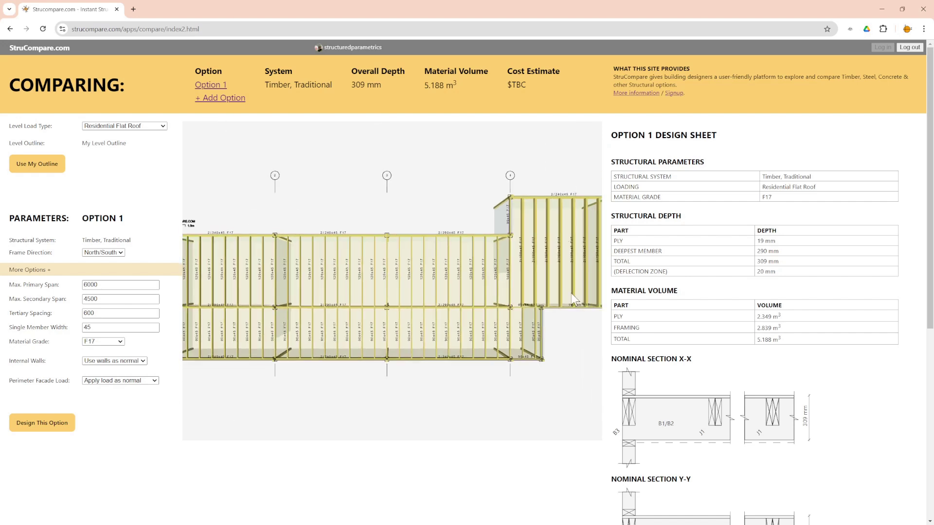
scroll(542, 244, up, 2)
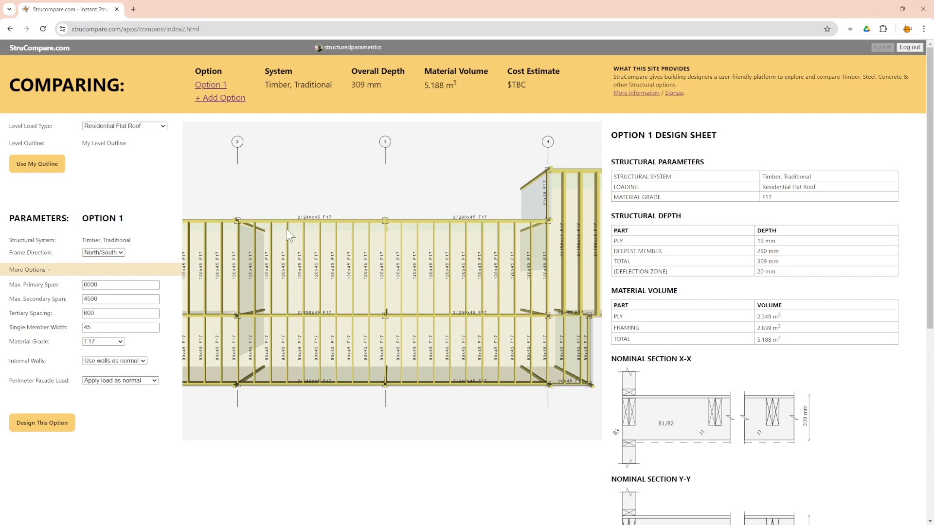
drag(119, 285, 25, 283)
Change the maximum primary span to 5000 and redesign, giving 259 mm depth and 4.195 m³.
drag(120, 286, 50, 283)
text(5)
click(48, 428)
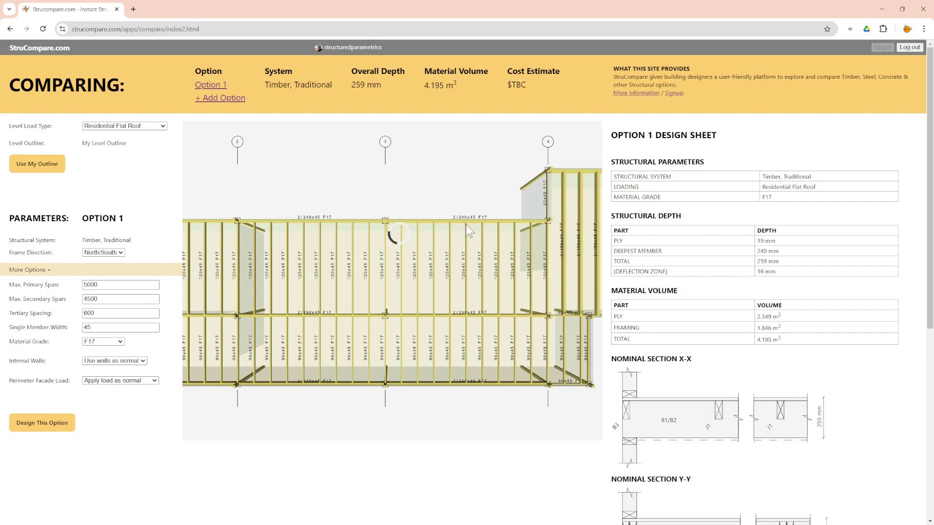
scroll(416, 252, up, 4)
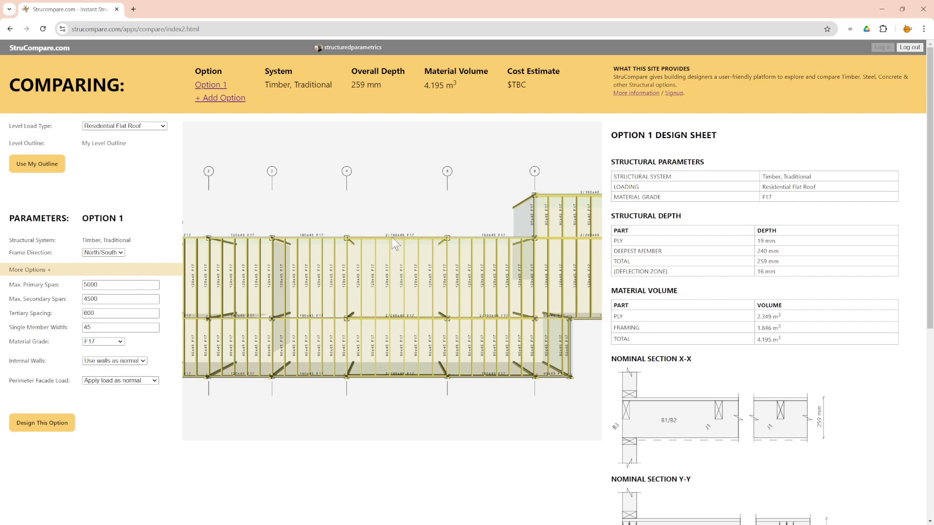
scroll(396, 245, up, 2)
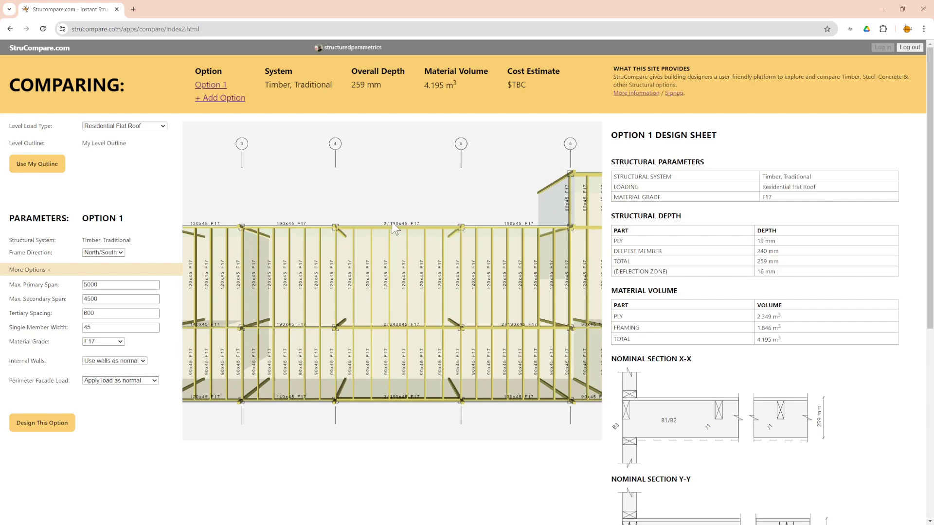
drag(391, 223, 368, 227)
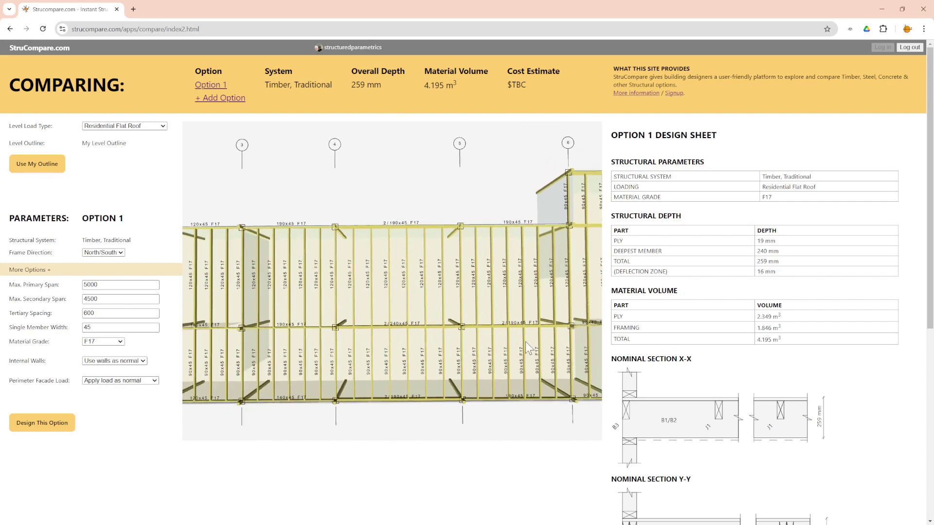
scroll(855, 391, down, 3)
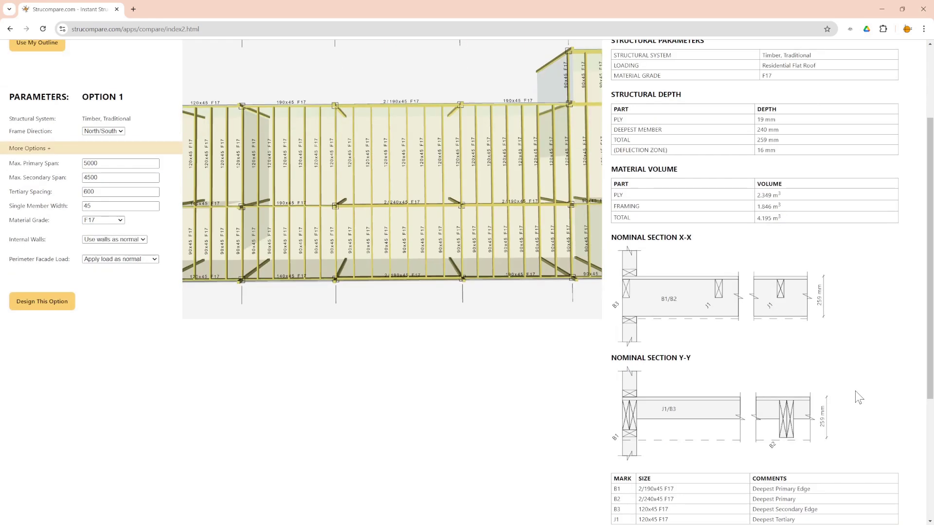
scroll(855, 391, up, 3)
scroll(855, 391, down, 5)
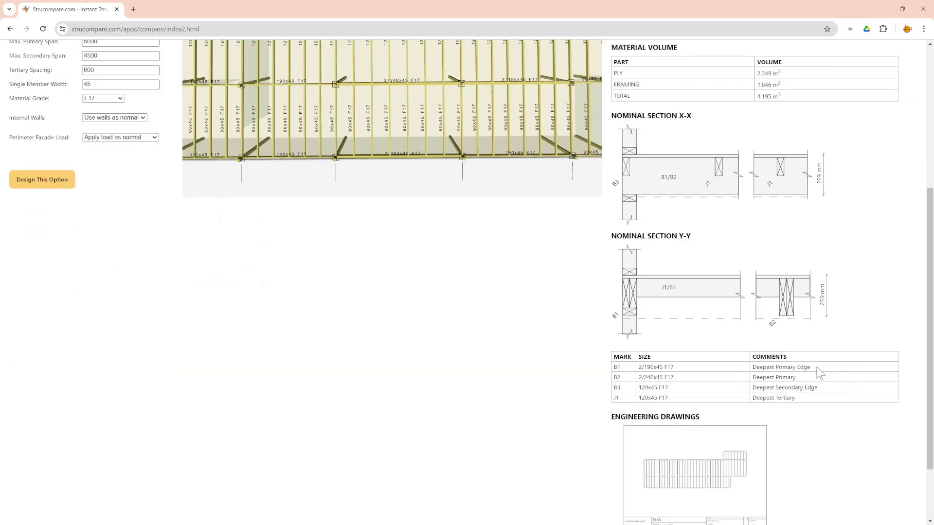
drag(817, 368, 652, 360)
click(839, 286)
scroll(839, 286, up, 3)
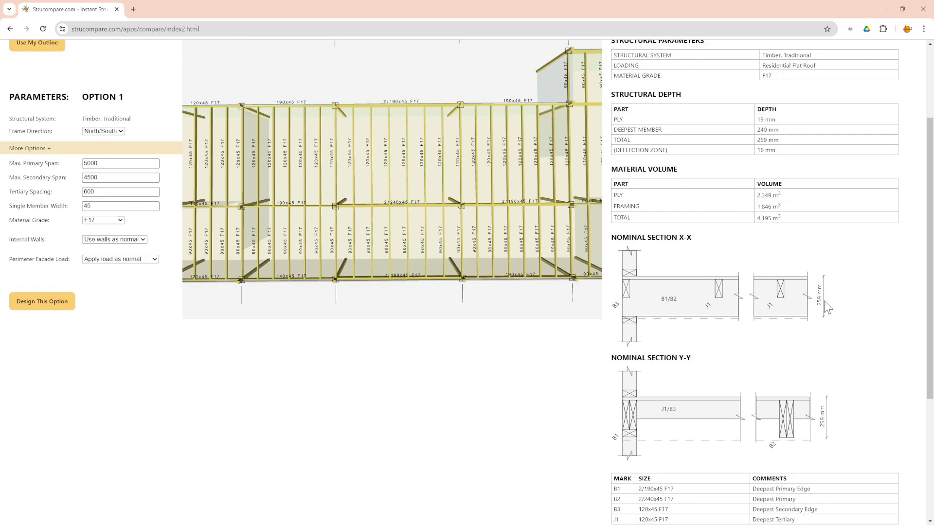
scroll(847, 335, up, 2)
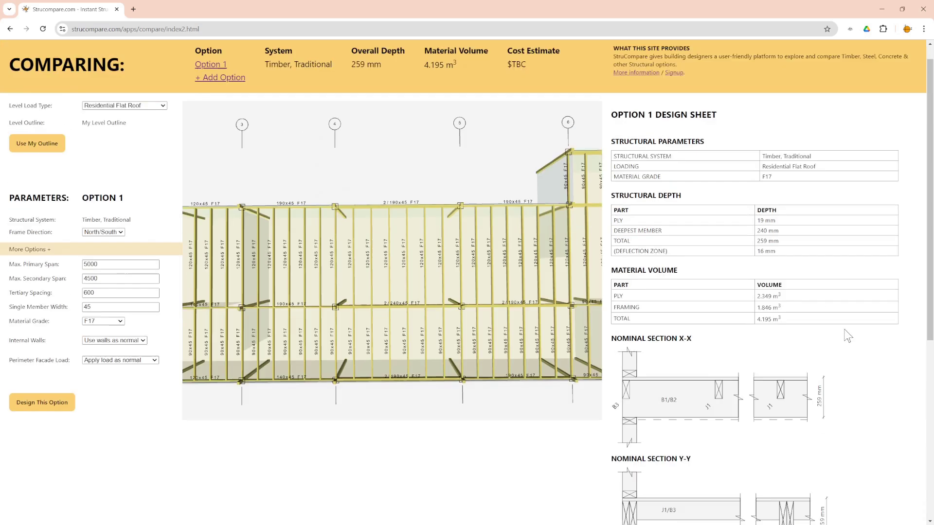
scroll(848, 335, up, 1)
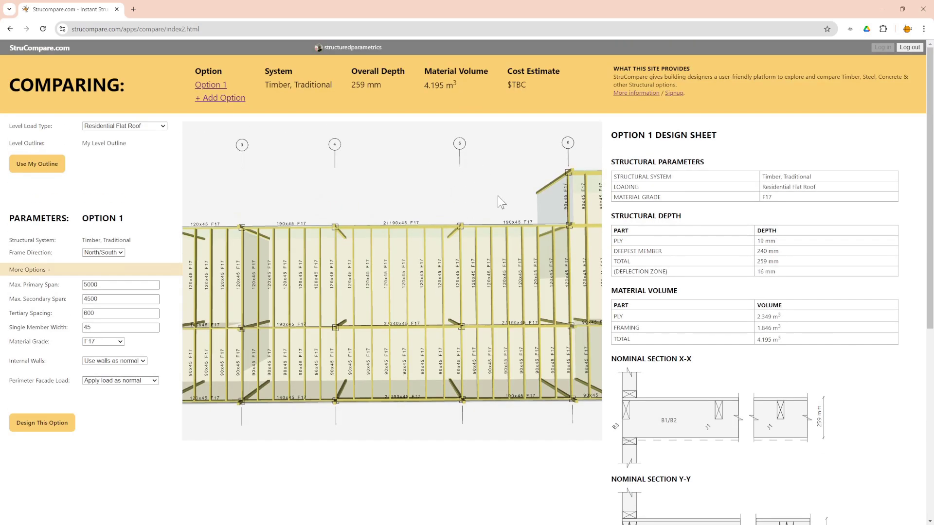
double_click(87, 285)
scroll(465, 305, down, 2)
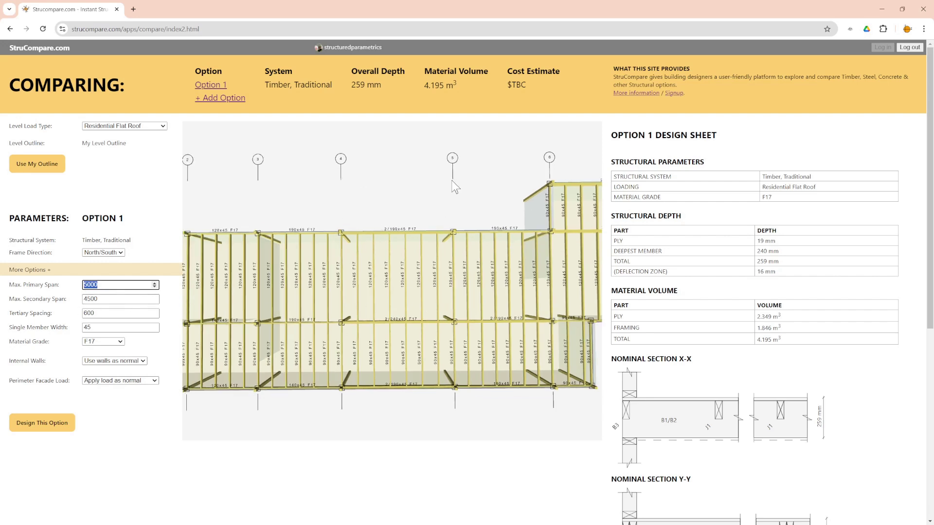
scroll(430, 241, down, 2)
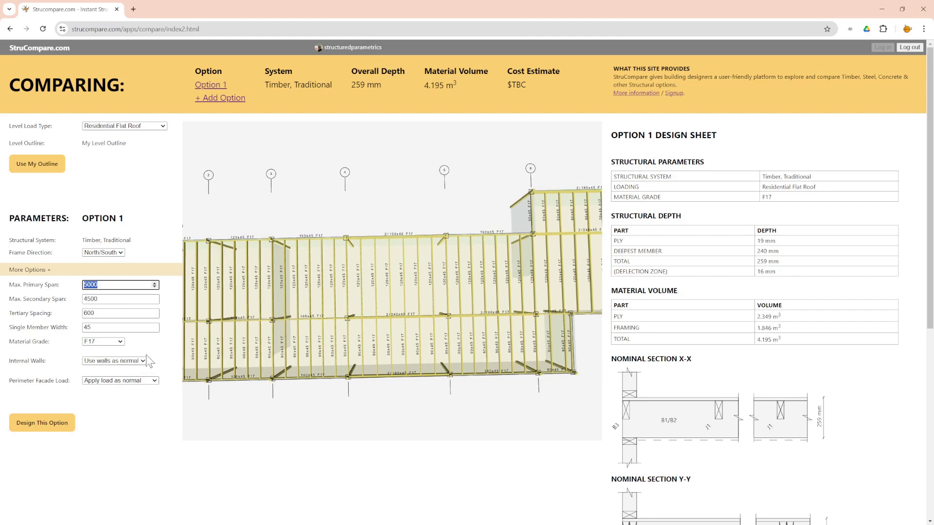
drag(386, 192, 397, 199)
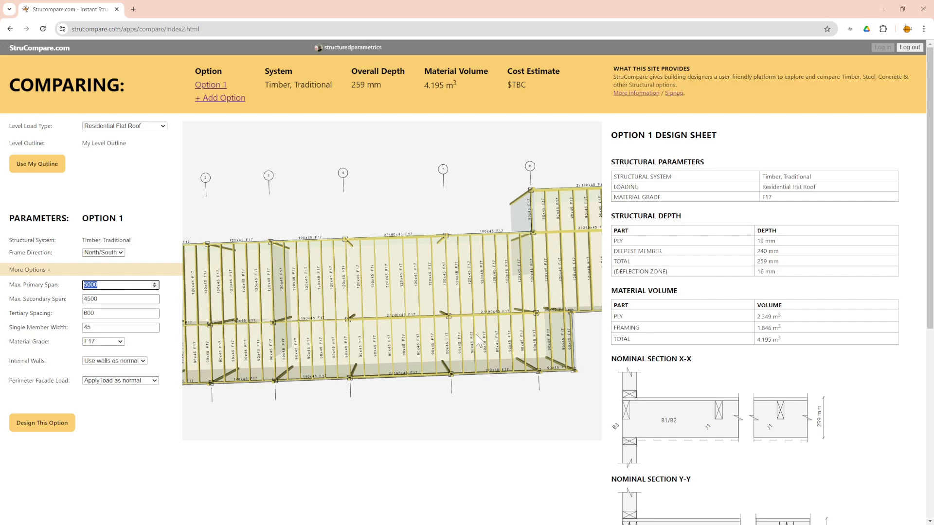
Set Option 1's material grade to GL21 glulam and redesign, giving 1.825 m³ framing at 259 mm depth.
click(115, 341)
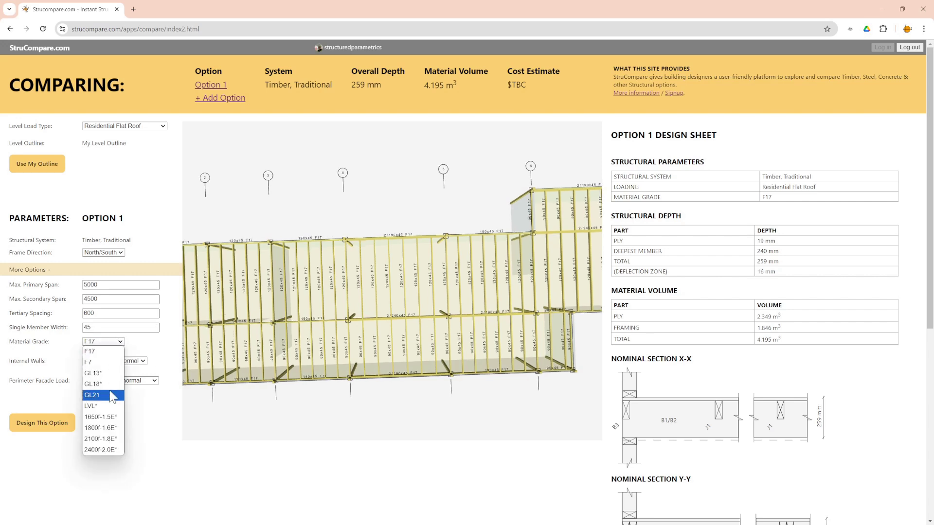
click(111, 395)
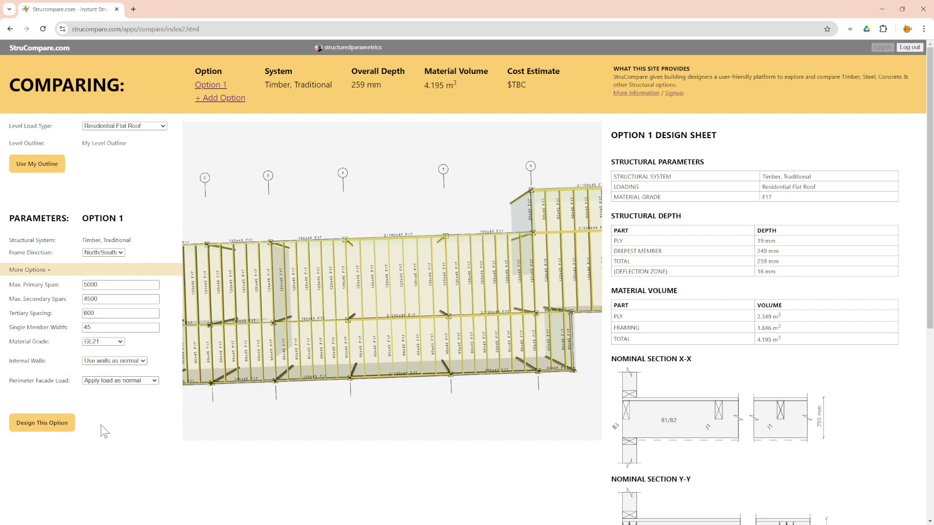
click(40, 428)
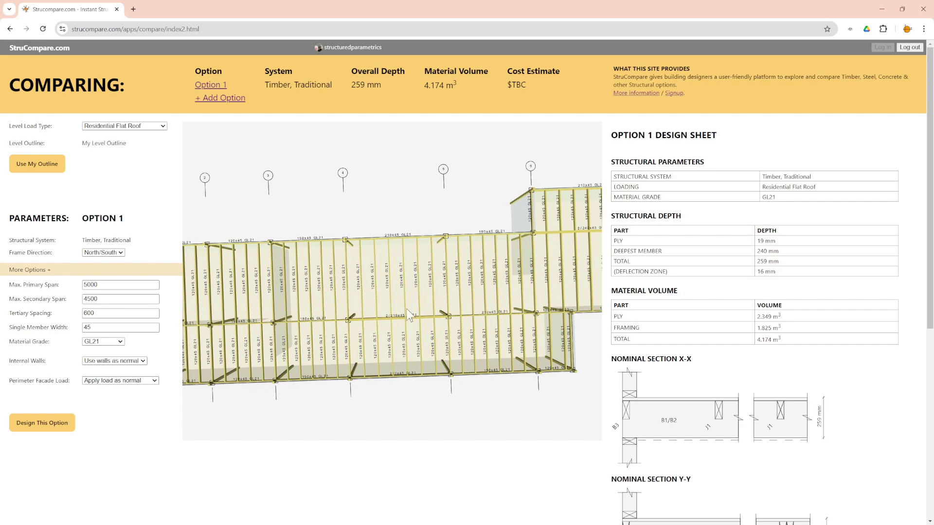
drag(343, 303, 337, 302)
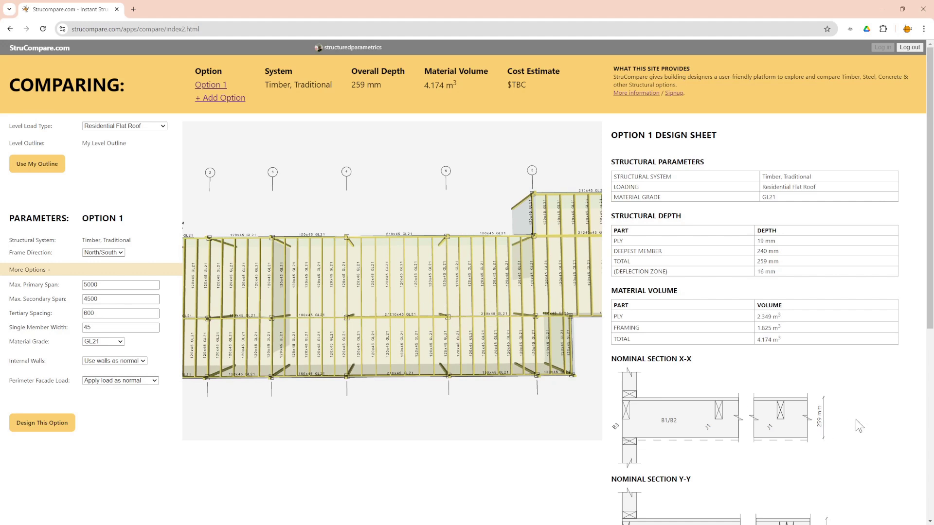
scroll(764, 414, down, 3)
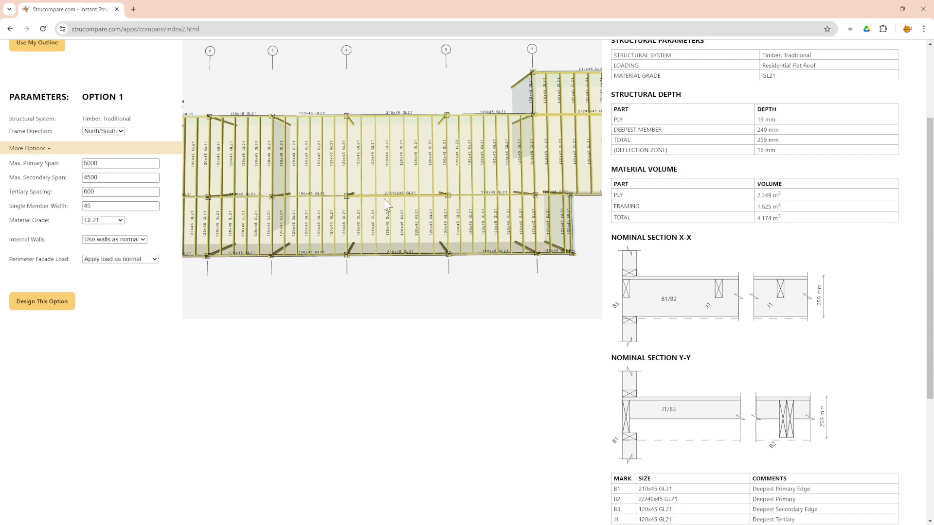
scroll(384, 199, up, 5)
scroll(506, 220, up, 1)
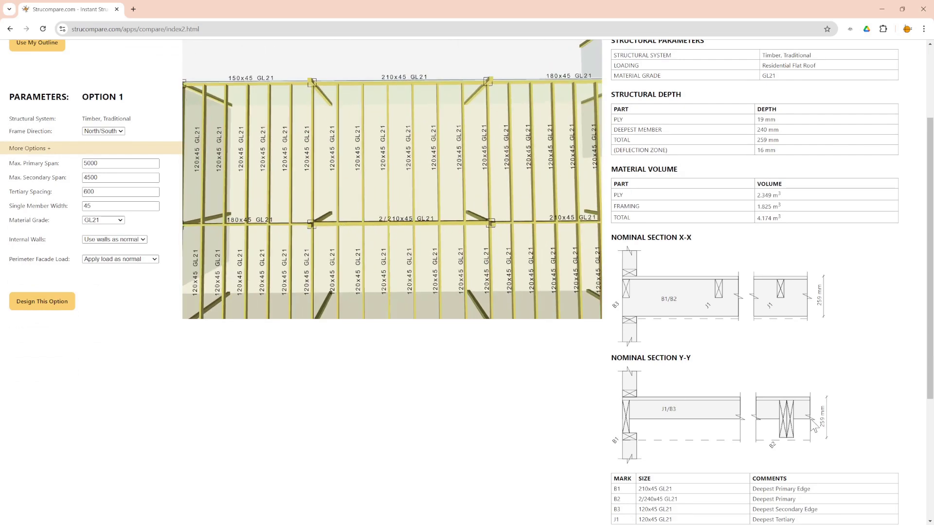
scroll(831, 427, down, 3)
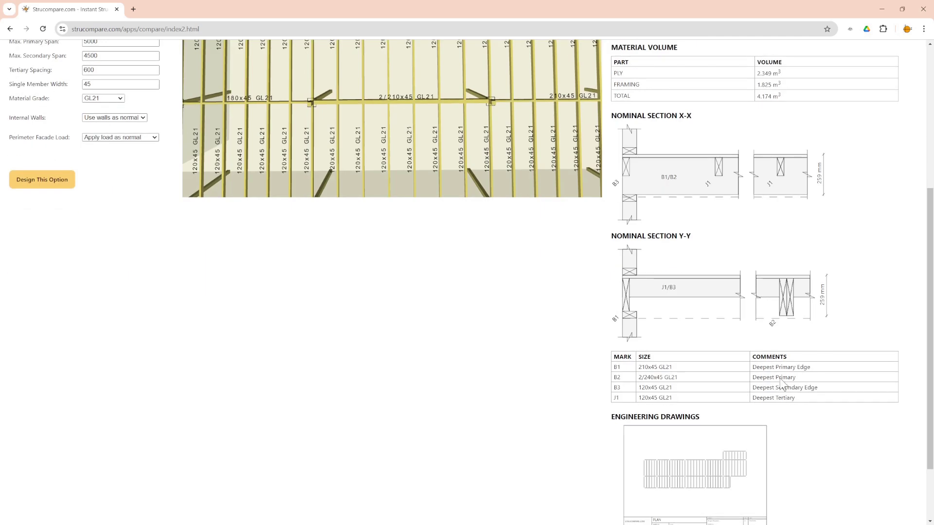
drag(690, 378, 650, 378)
drag(398, 190, 393, 146)
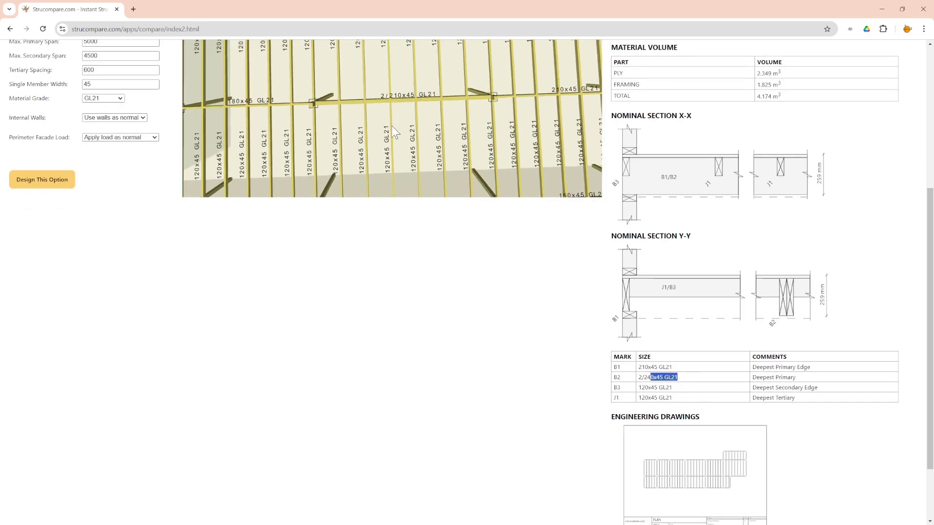
scroll(388, 133, down, 5)
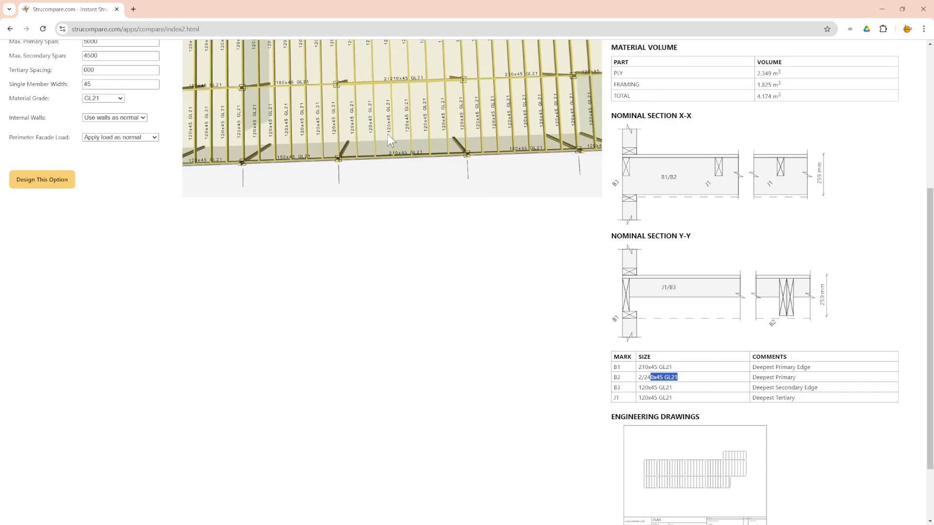
click(374, 218)
right_click(361, 296)
click(287, 305)
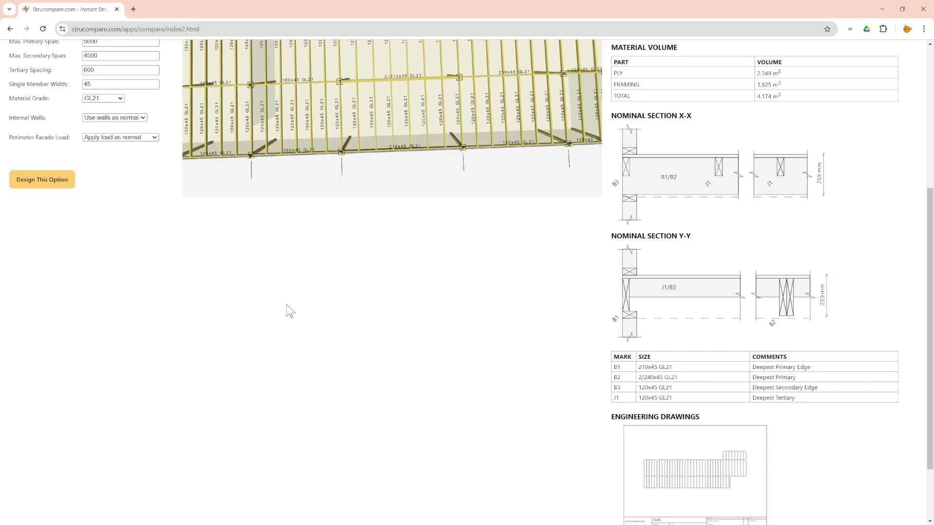
scroll(536, 416, up, 5)
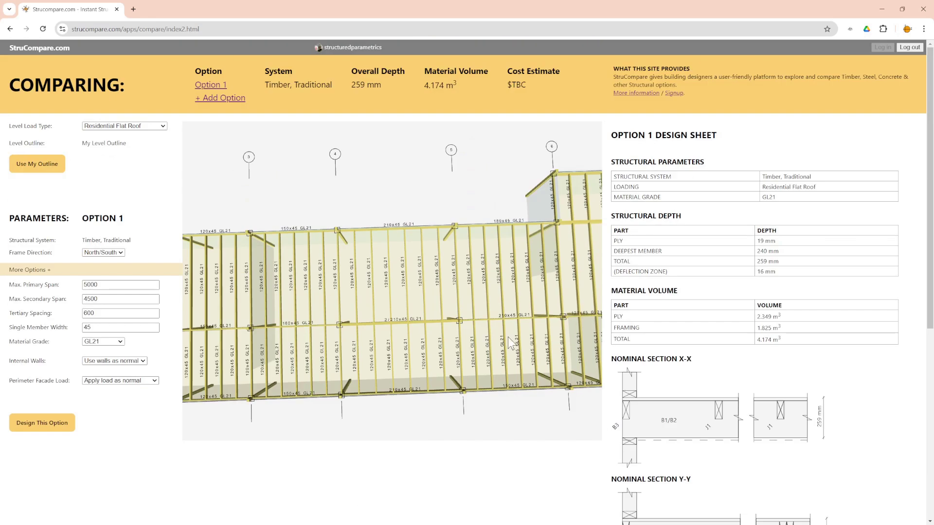
drag(509, 302, 424, 287)
scroll(562, 204, up, 3)
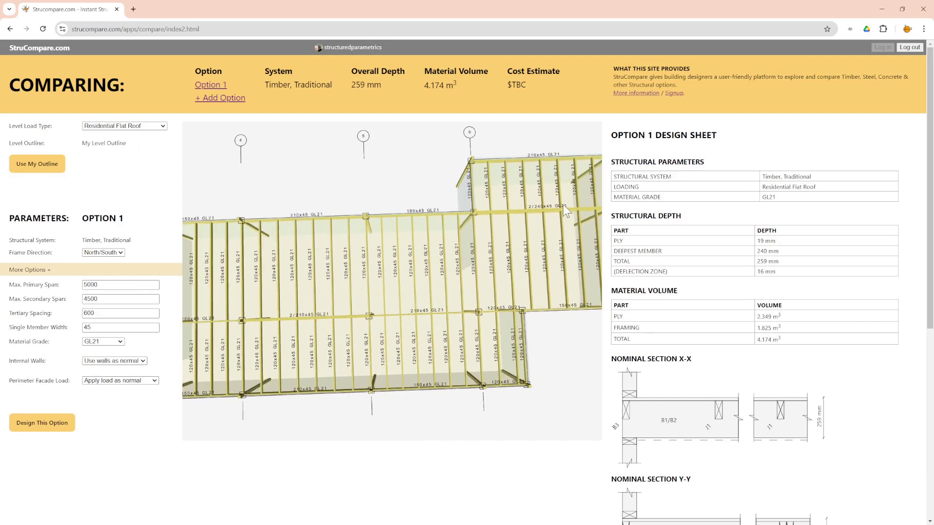
drag(550, 226, 489, 194)
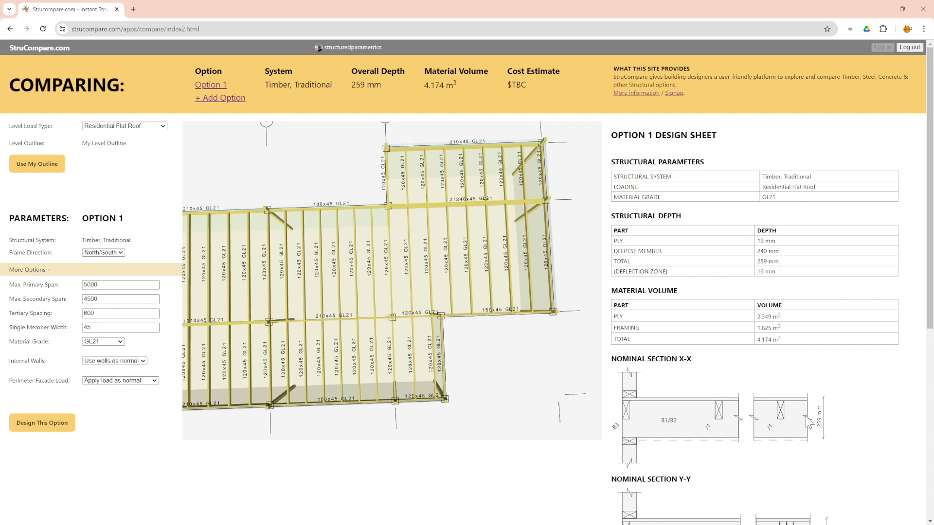
scroll(830, 385, down, 3)
Change Option 1's single member width from 45 to 63 mm and redesign the option.
scroll(611, 380, up, 3)
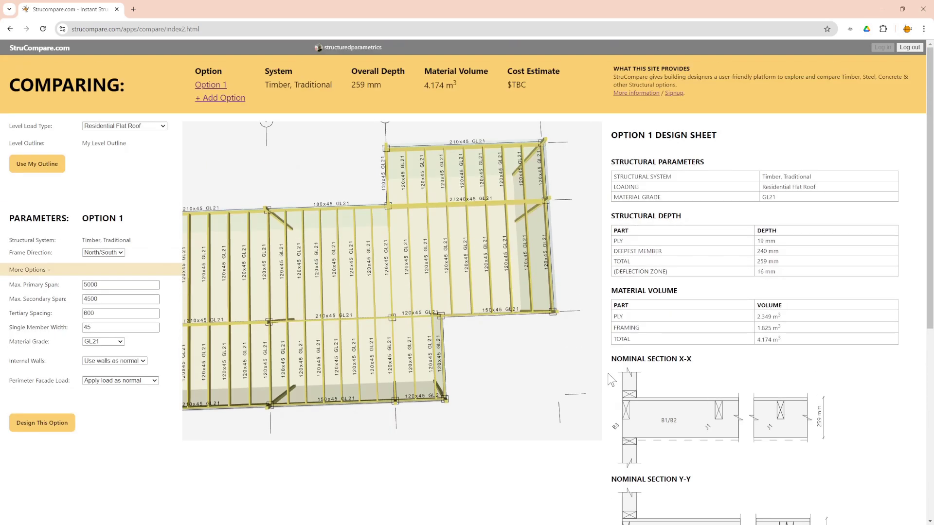
double_click(95, 328)
click(41, 422)
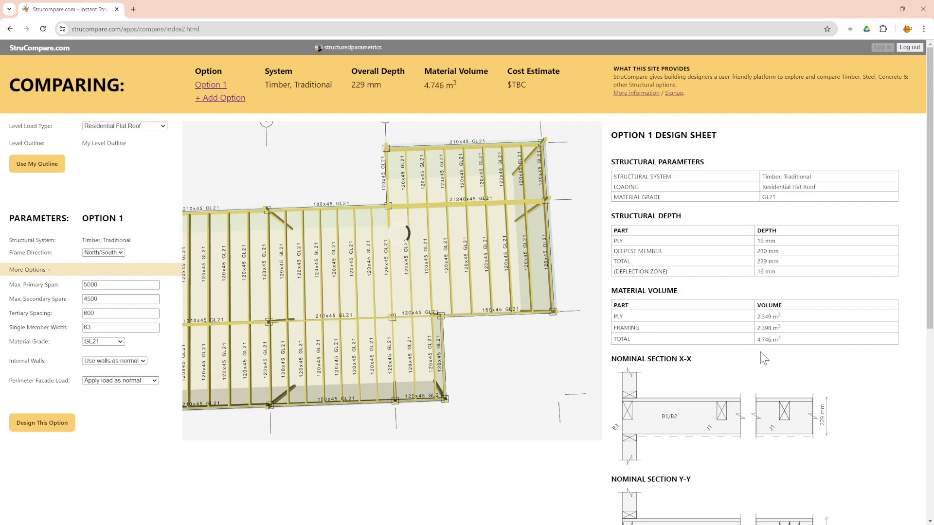
scroll(544, 258, up, 5)
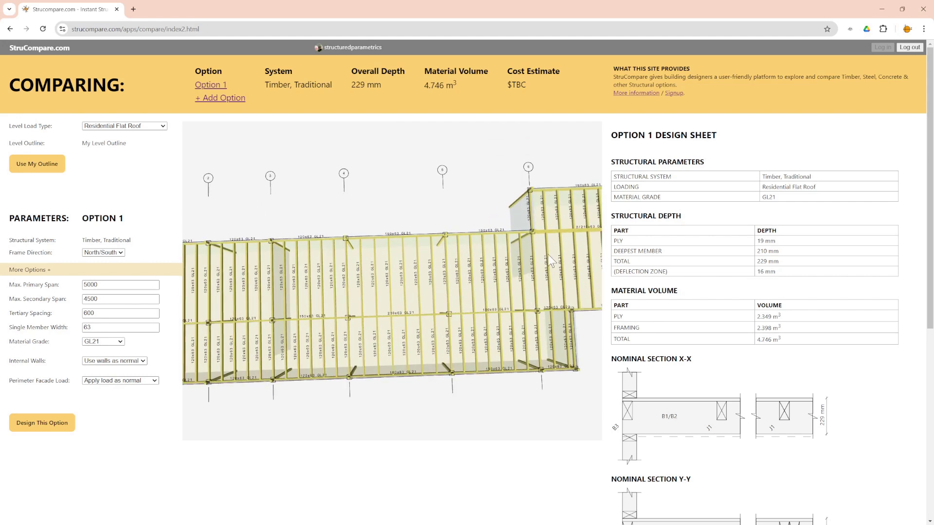
drag(537, 220, 478, 193)
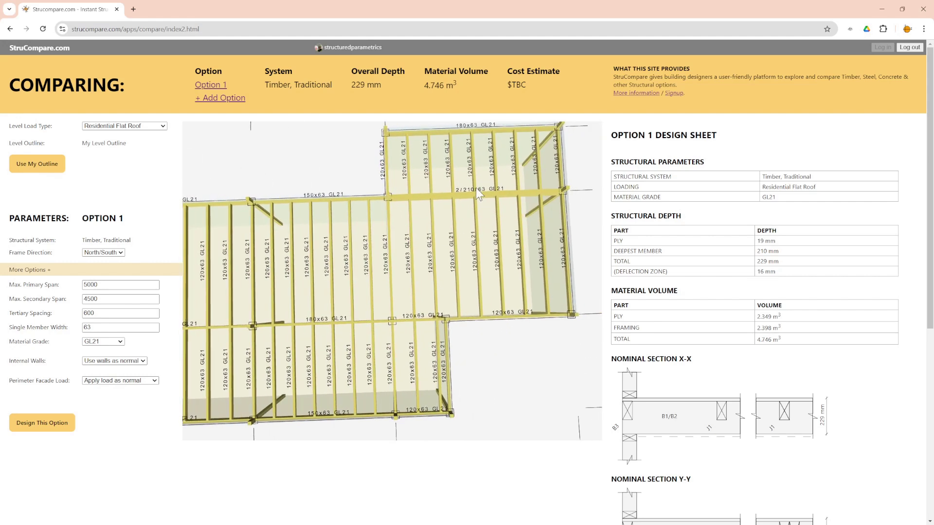
scroll(849, 411, down, 3)
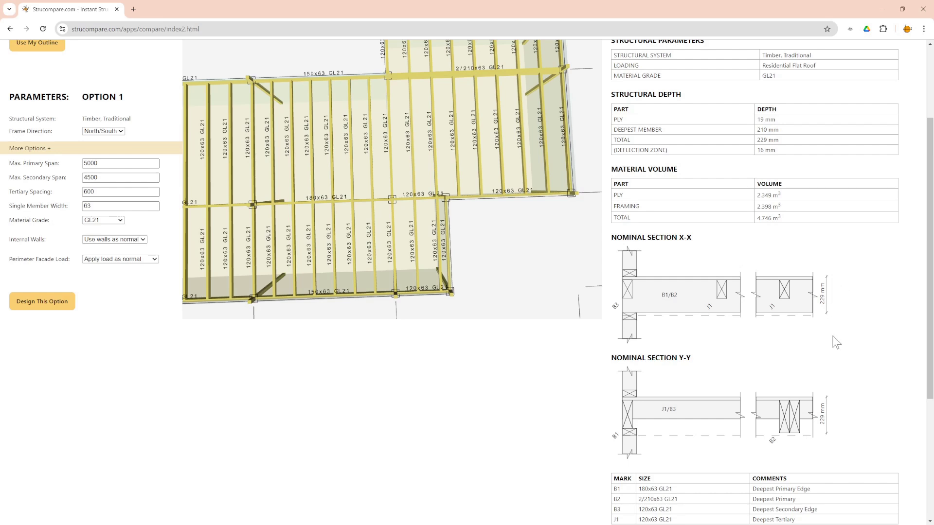
scroll(863, 345, up, 3)
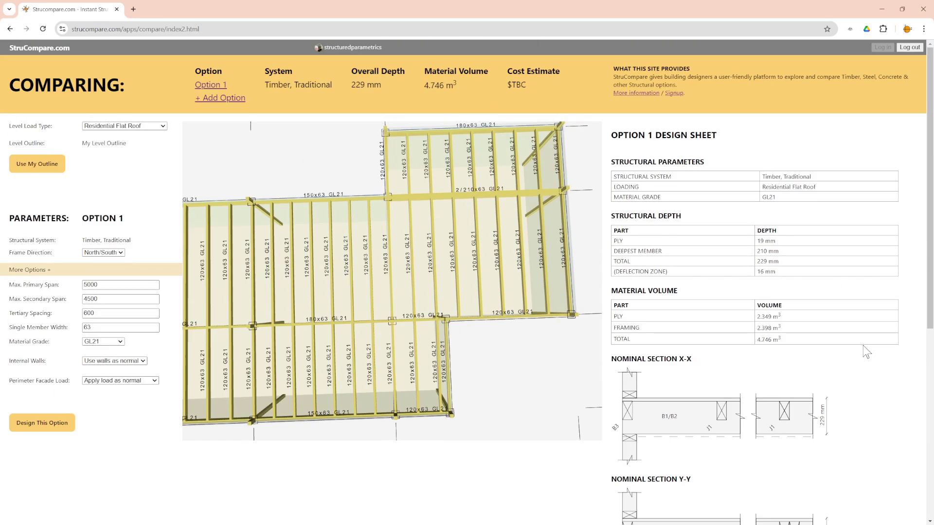
scroll(496, 333, down, 5)
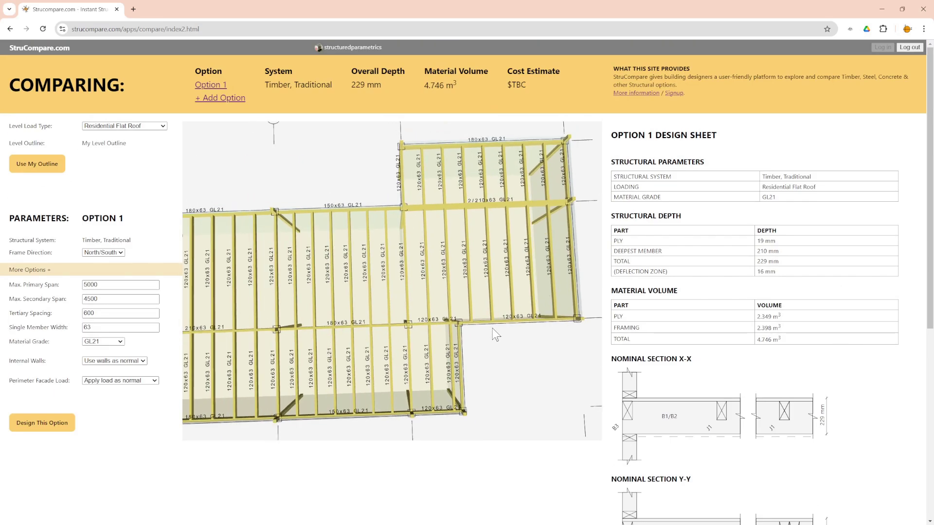
drag(492, 328, 424, 311)
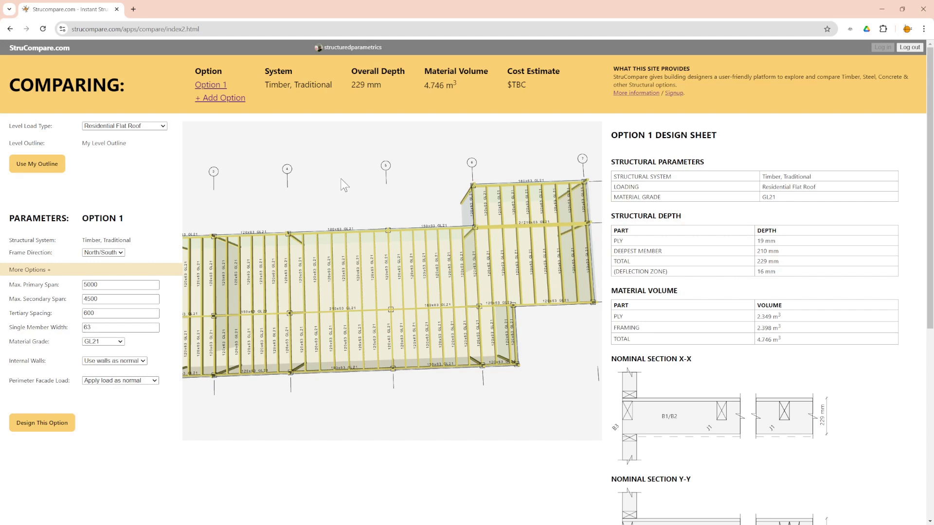
drag(344, 185, 412, 308)
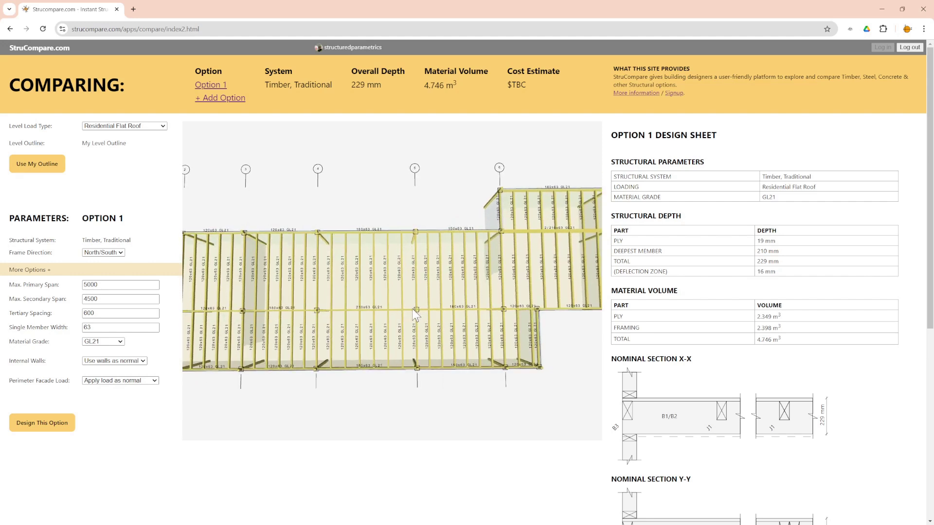